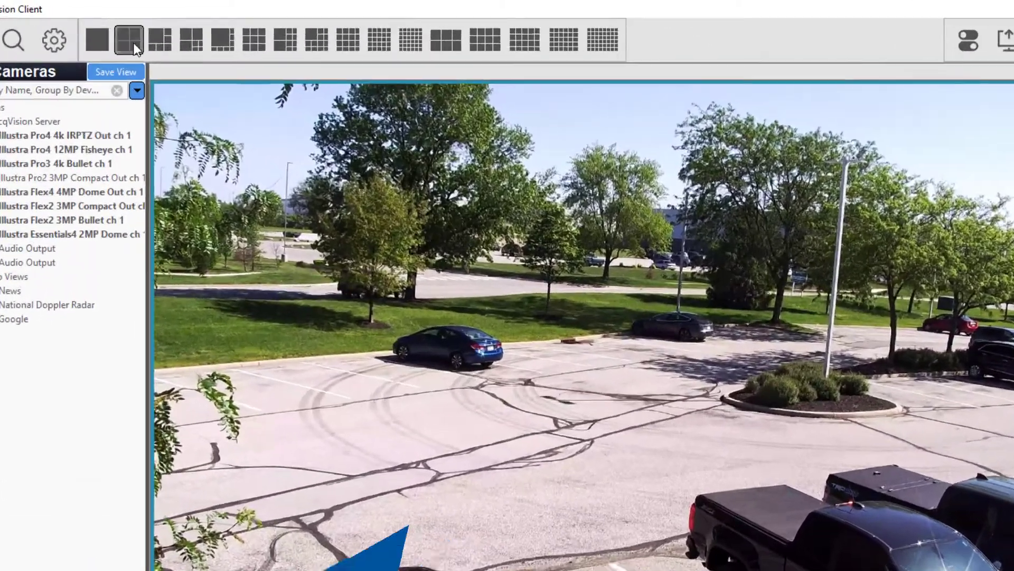
Switch to the 1+5 layout and place the Essentials4 dome and Flex2 Compact cameras in the bottom panels.
click(135, 45)
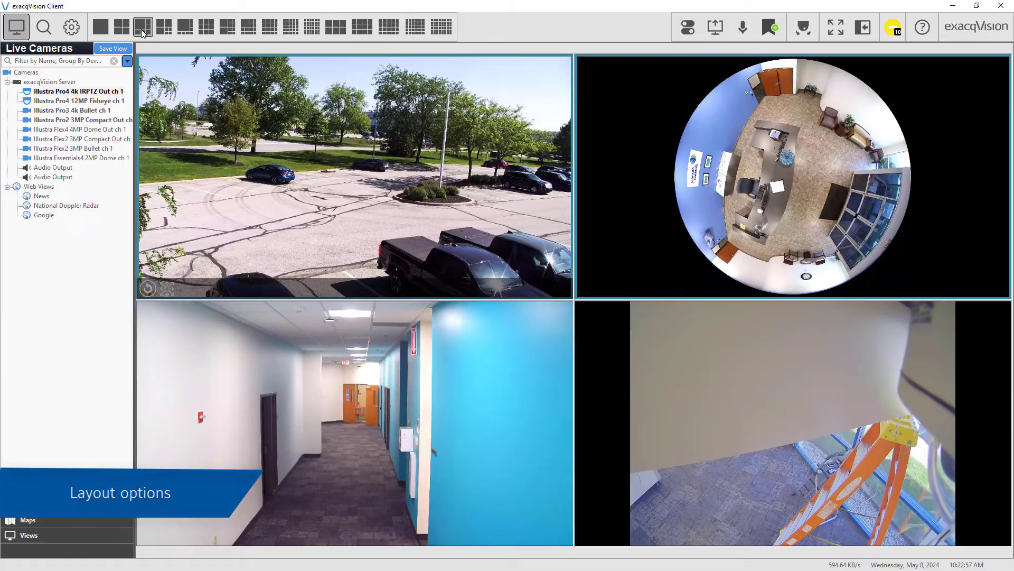
click(143, 28)
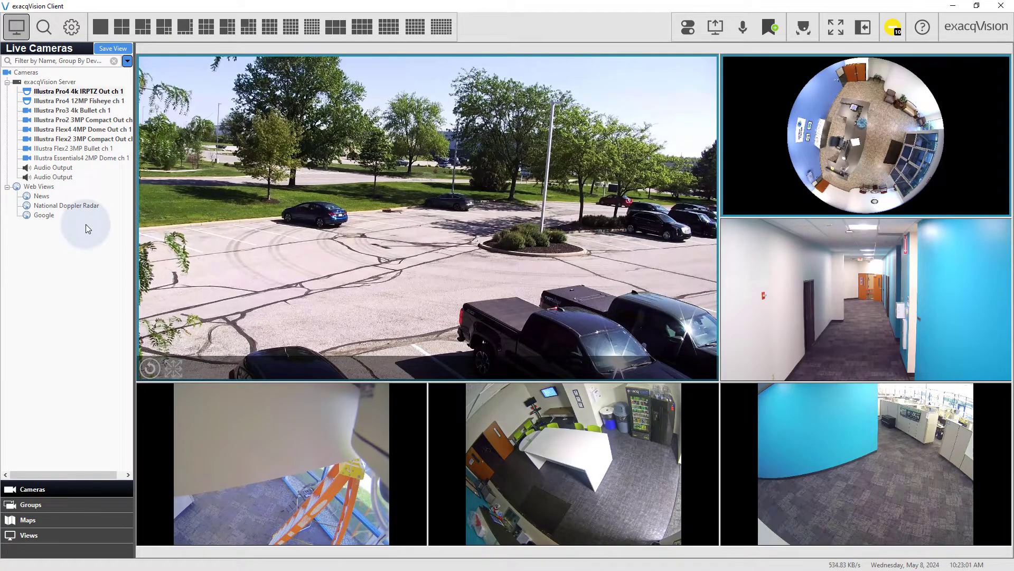
mouse_move(81, 157)
mouse_down()
mouse_move(278, 261)
mouse_move(667, 439)
mouse_up()
drag(794, 465, 794, 465)
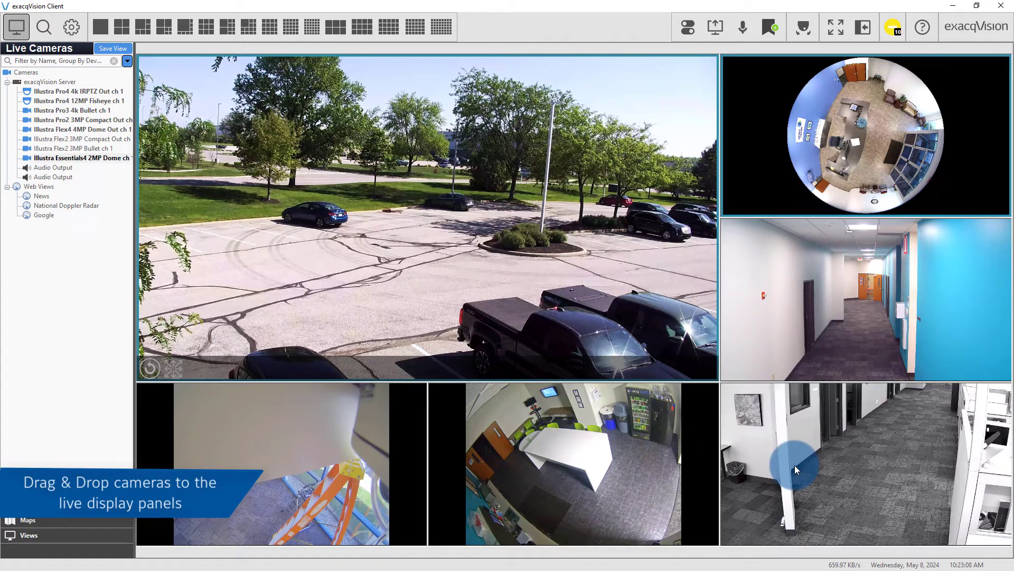
drag(695, 464, 327, 461)
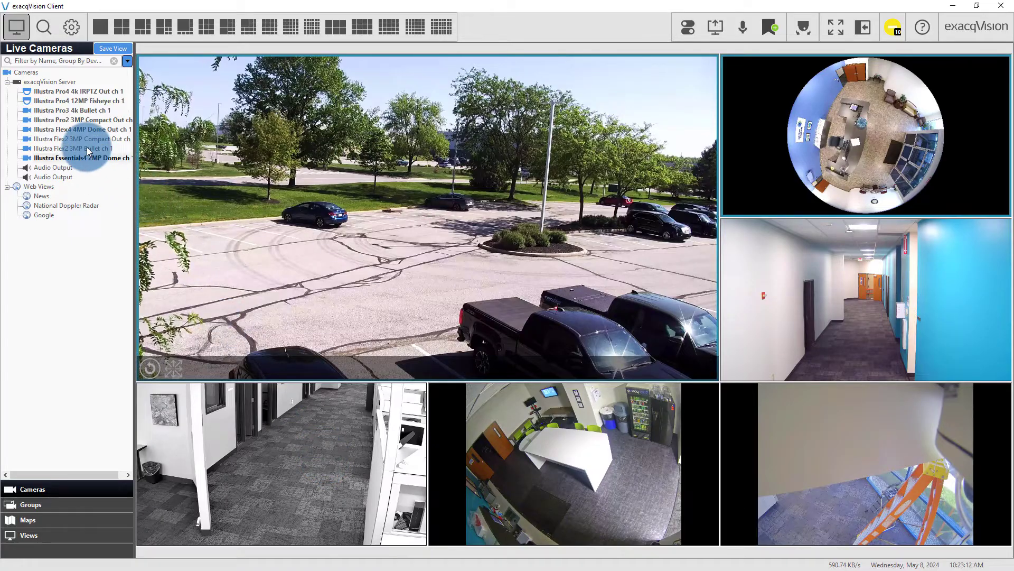
drag(83, 139, 857, 503)
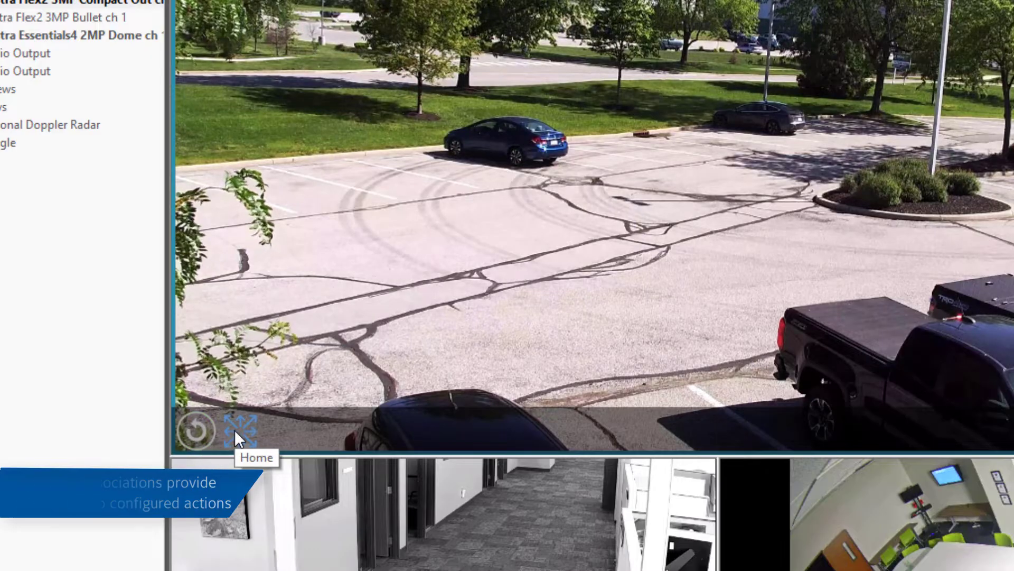
Home the parking-lot PTZ camera, pan it right toward the trucks, and bring up Digital PTZ.
click(235, 430)
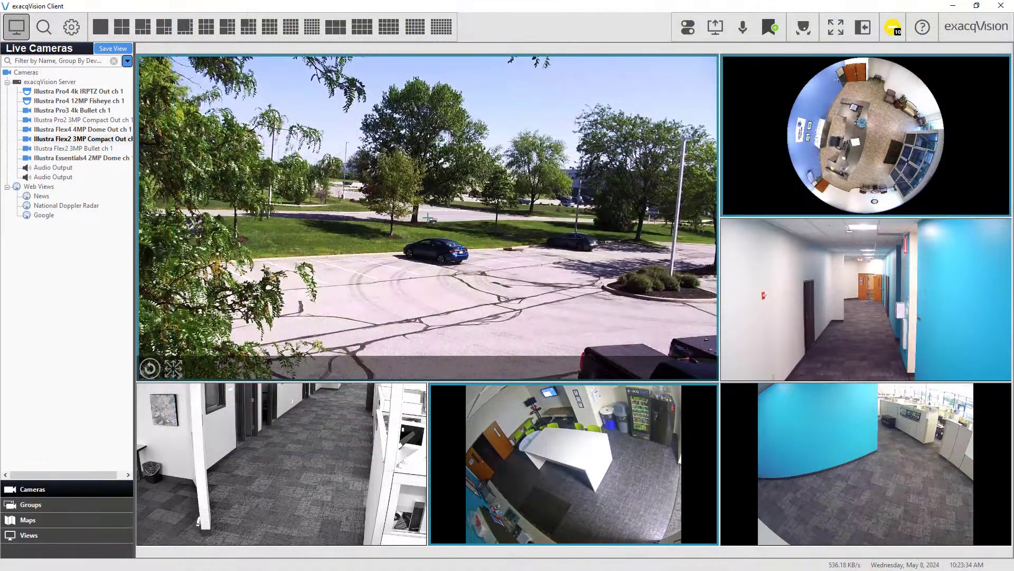
mouse_move(438, 219)
mouse_down()
mouse_move(455, 218)
mouse_move(422, 246)
mouse_up()
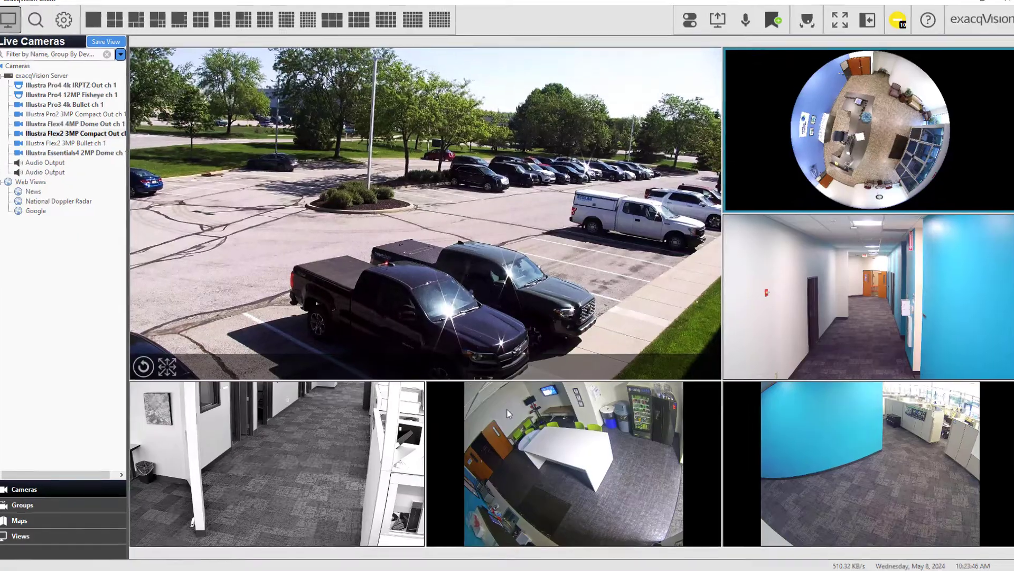
right_click(510, 412)
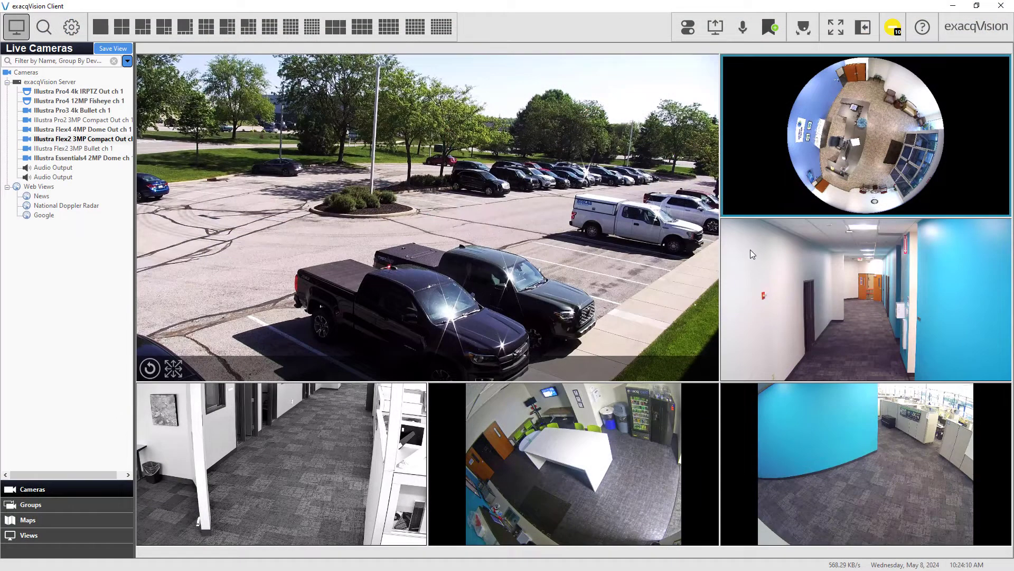
Load the Flex2 Compact camera into the hallway panel with Find Camera filtered by 'compact'.
right_click(749, 248)
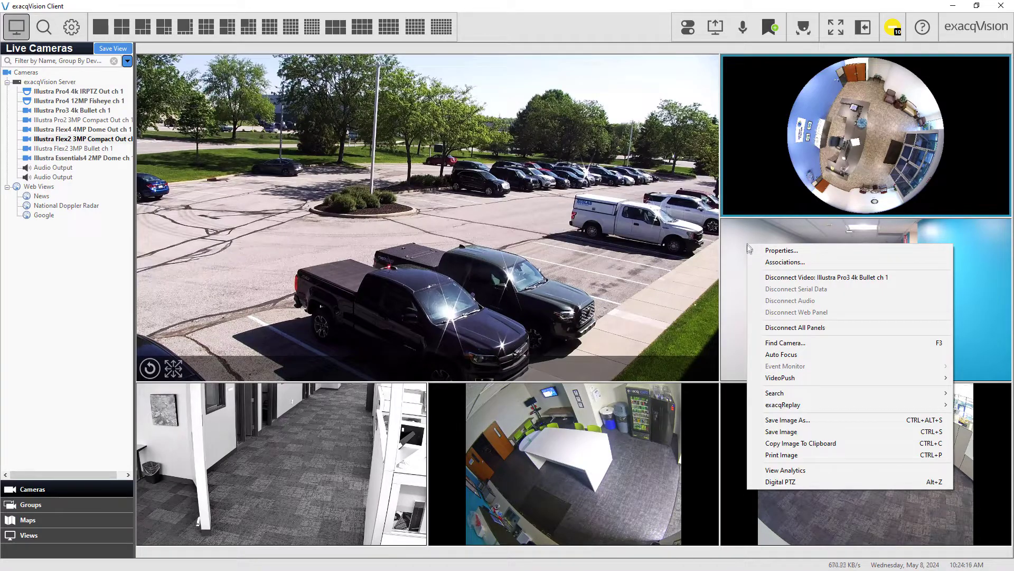
click(771, 343)
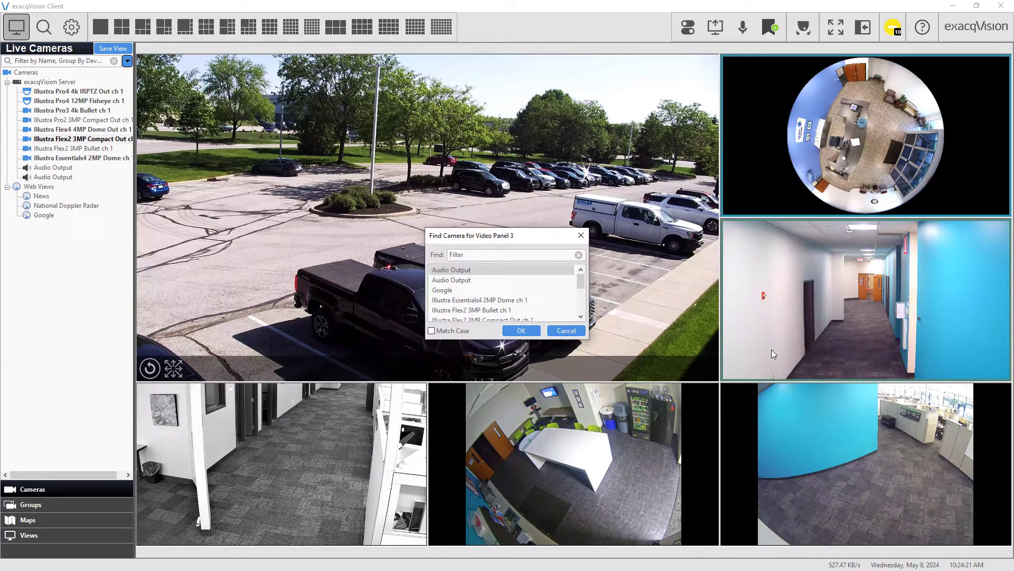
text(compact)
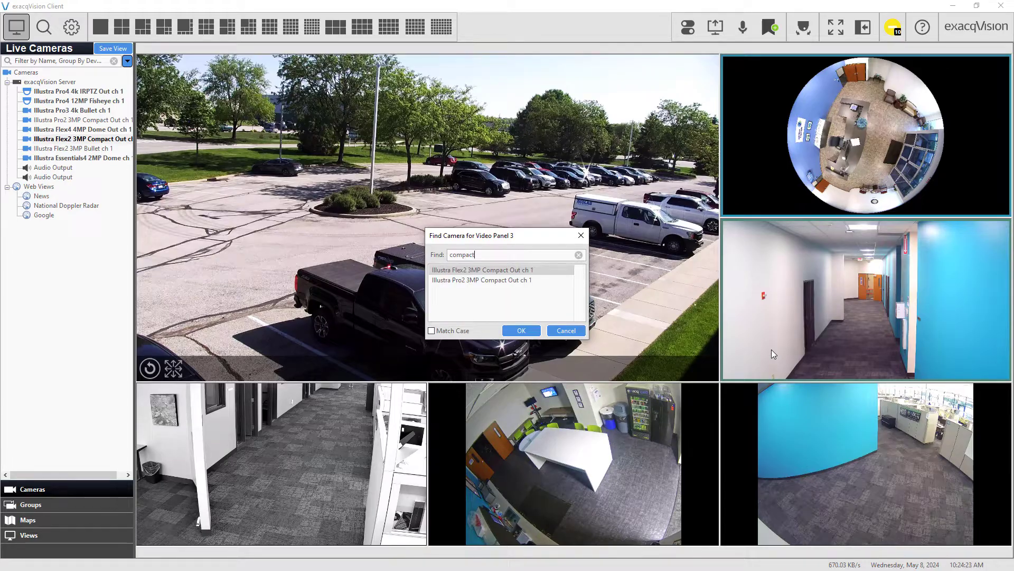
key(Return)
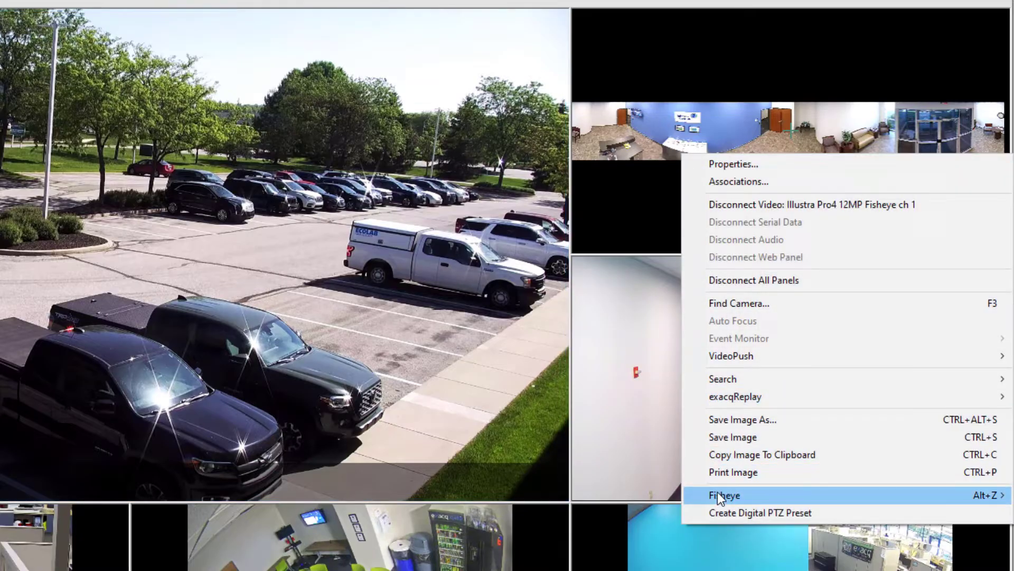
Set the fisheye feed to Dual View and turn on View Analytics for the main parking-lot feed.
click(646, 547)
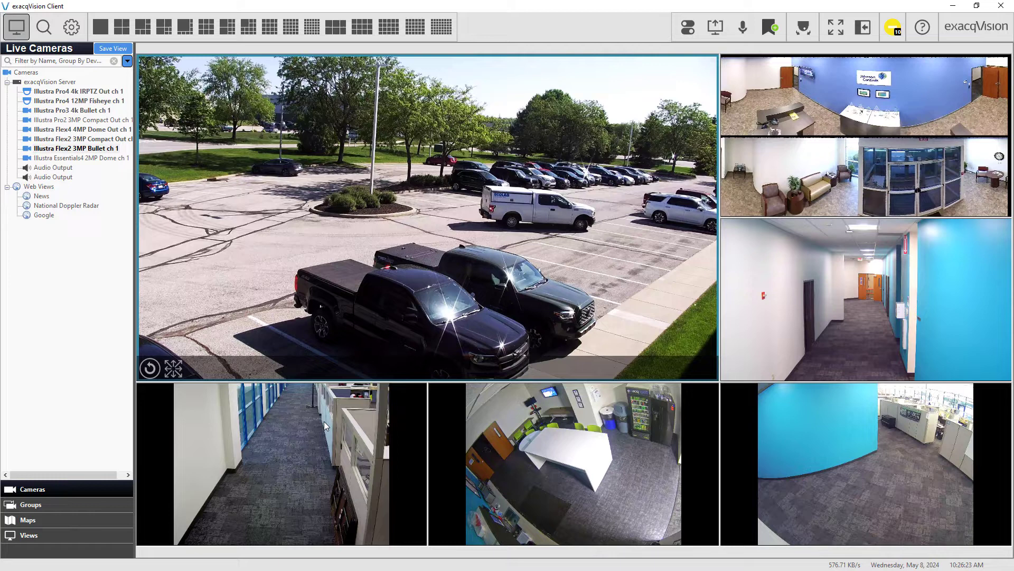
right_click(333, 251)
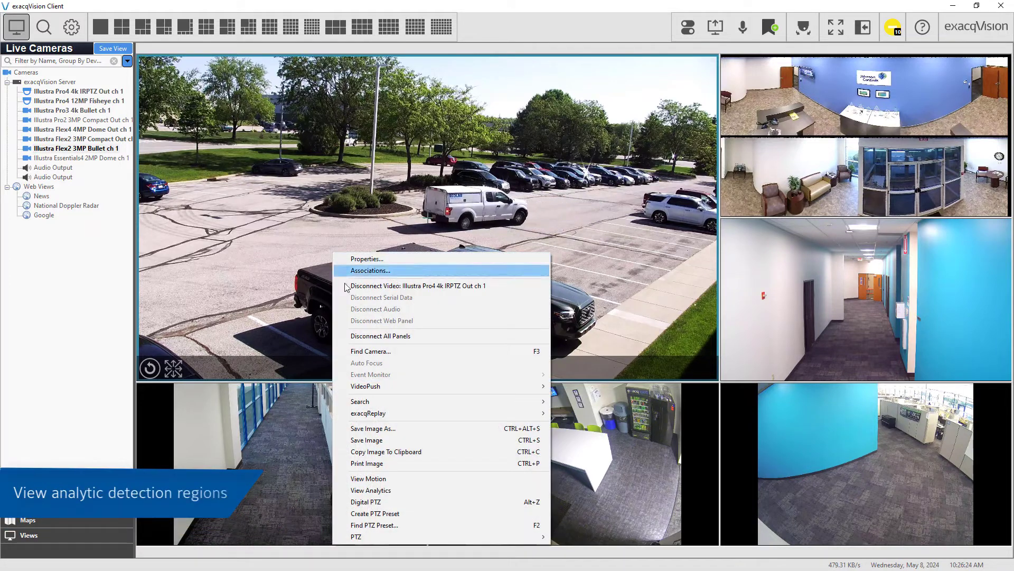
click(398, 490)
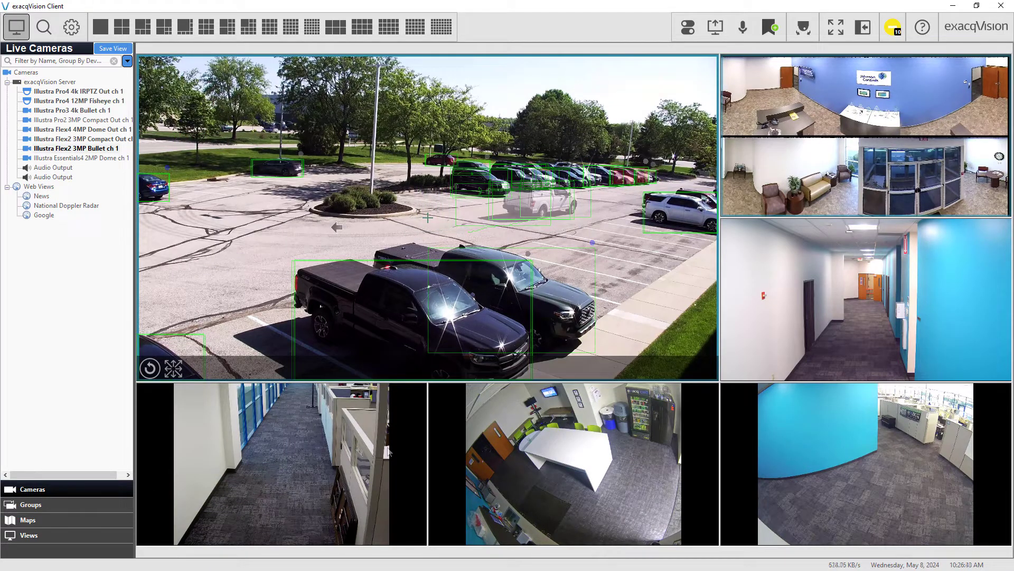
Open the parking-lot PTZ camera's Properties and setup page, then reopen the main feed's options.
right_click(296, 143)
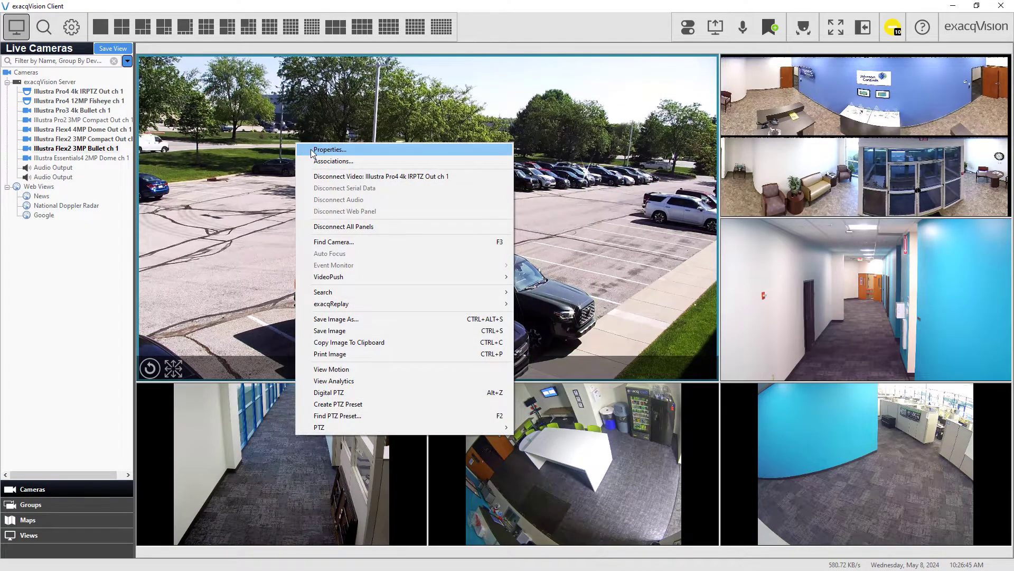
click(311, 150)
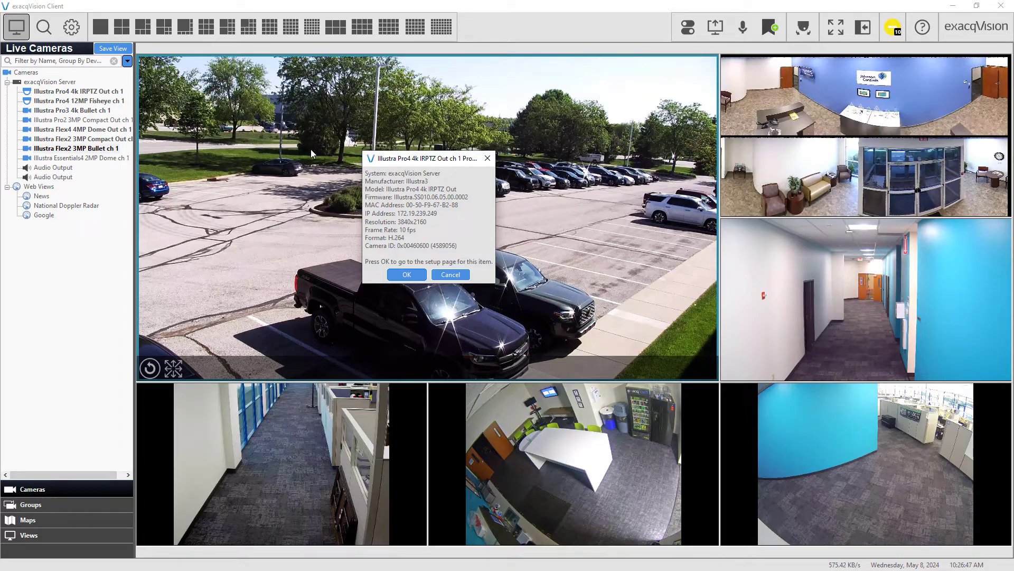
click(392, 276)
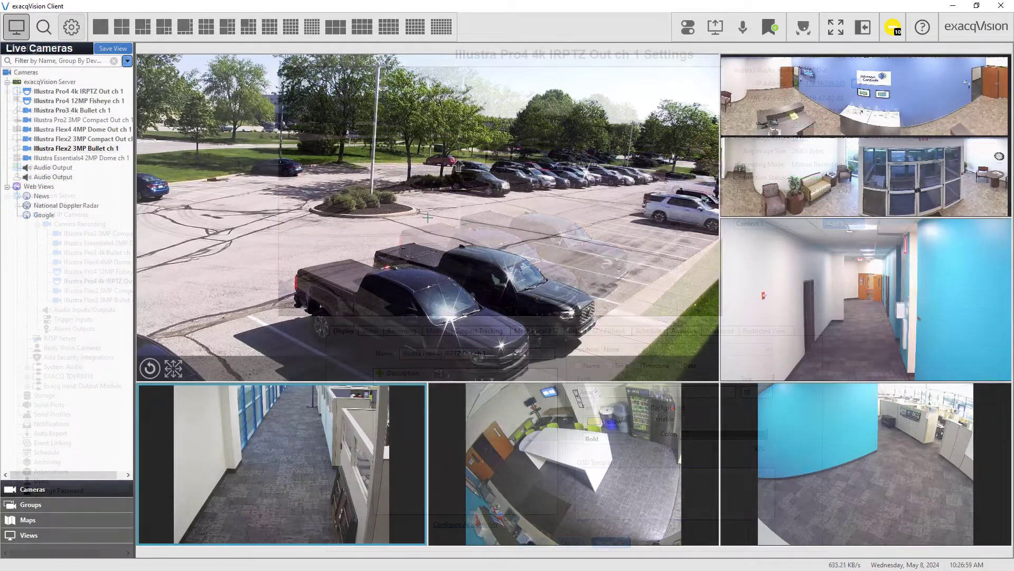
right_click(459, 159)
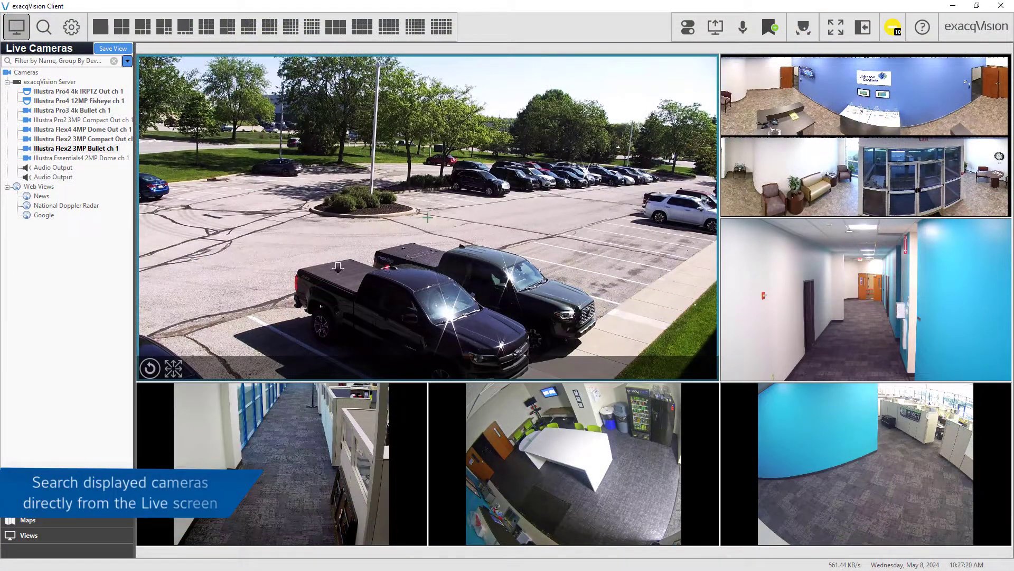
right_click(335, 204)
mouse_move(362, 354)
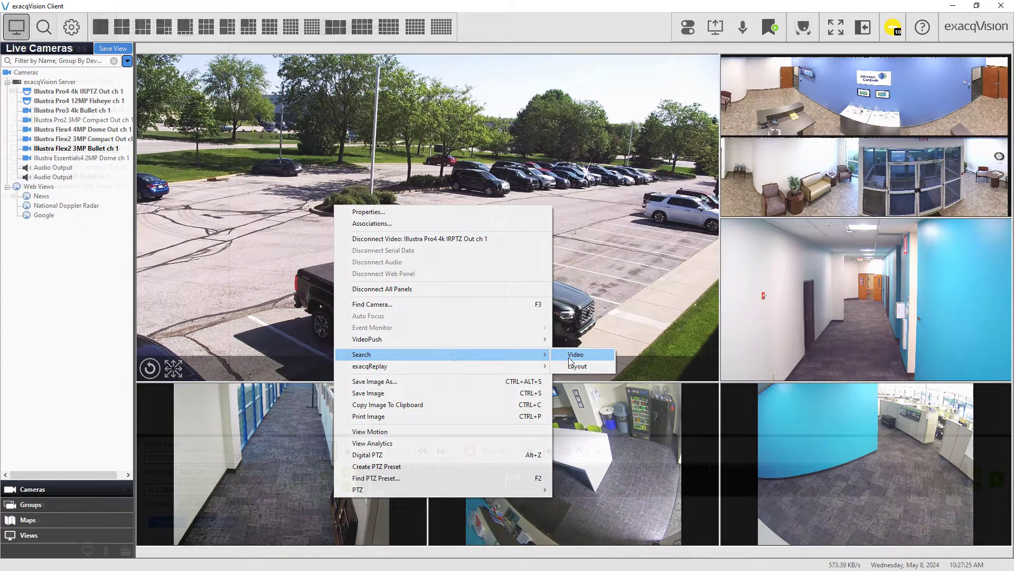
click(575, 354)
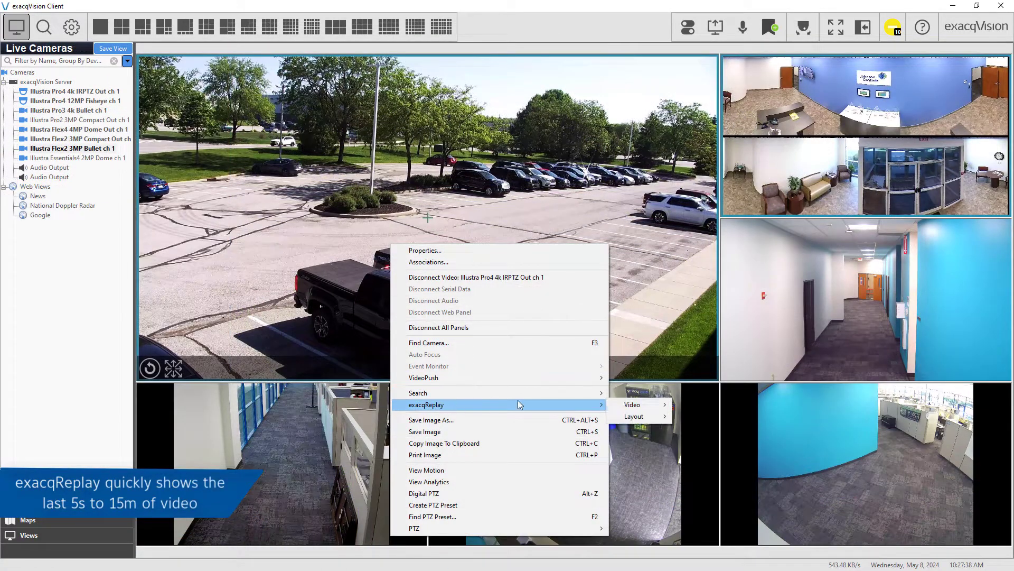
mouse_move(632, 404)
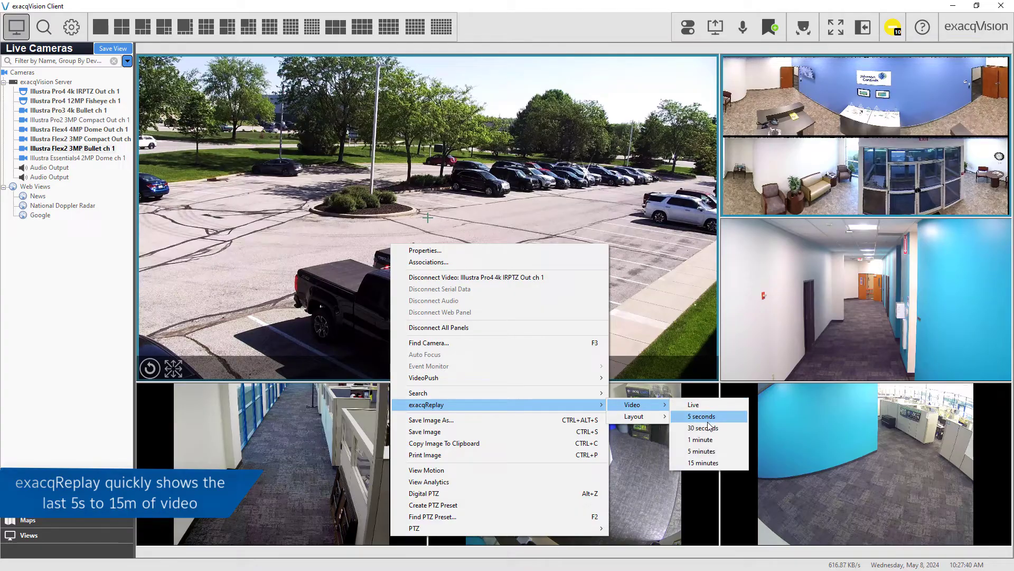
click(708, 423)
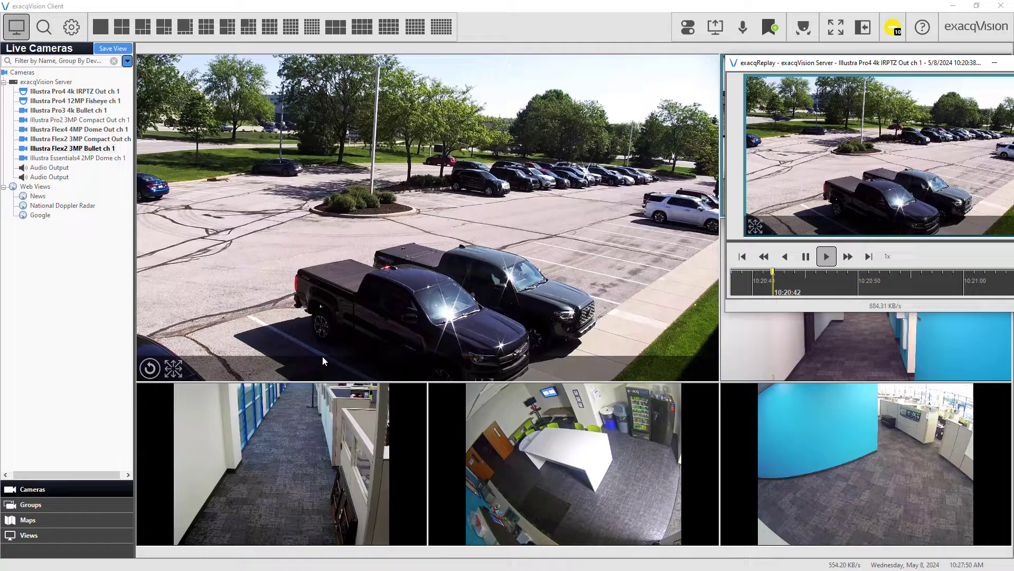
mouse_move(892, 66)
mouse_down()
mouse_move(649, 95)
mouse_move(447, 96)
mouse_up()
click(678, 98)
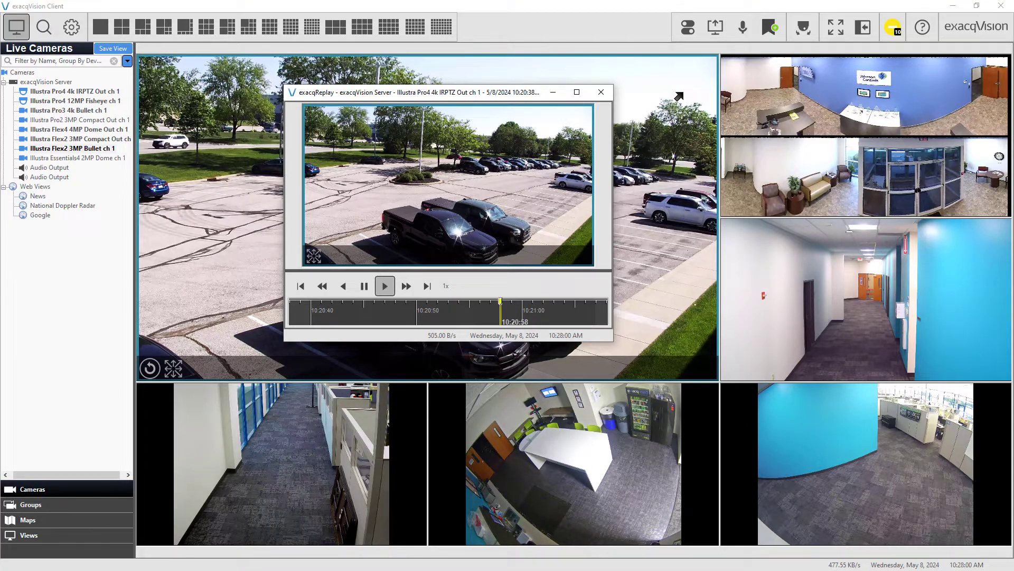
click(611, 91)
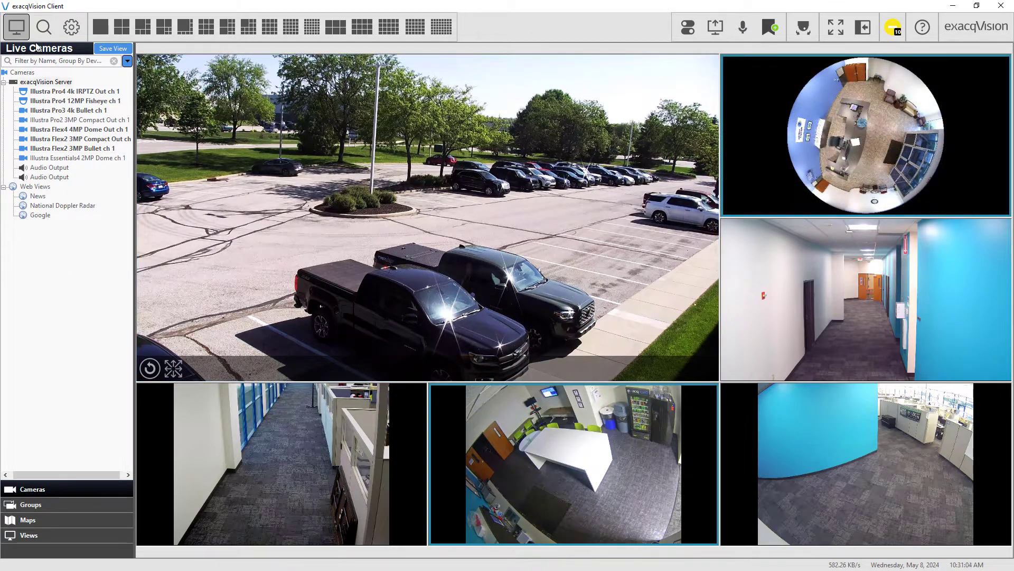
Switch to the Search page, run an initial search and show results as thumbnails.
click(41, 31)
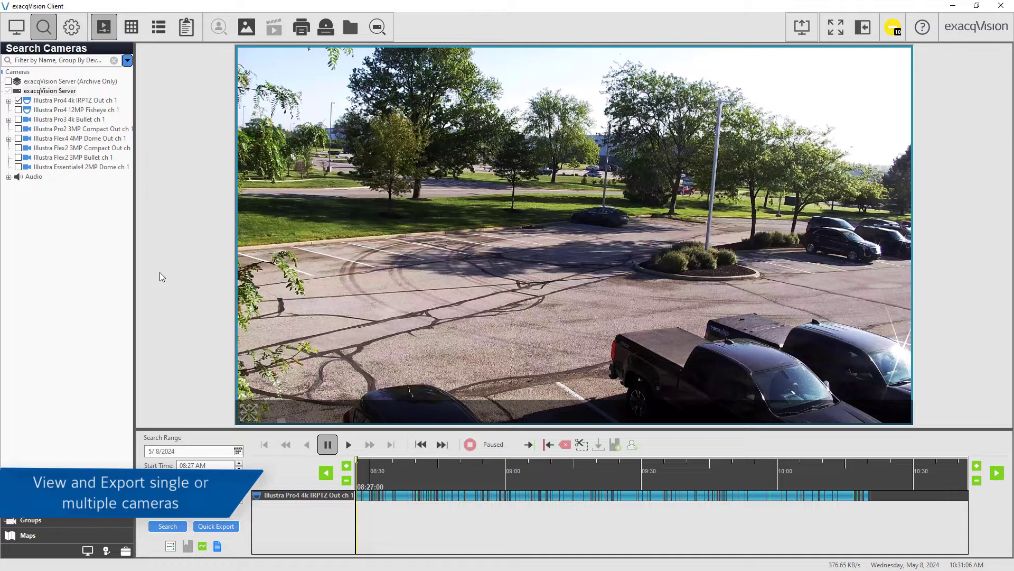
click(168, 526)
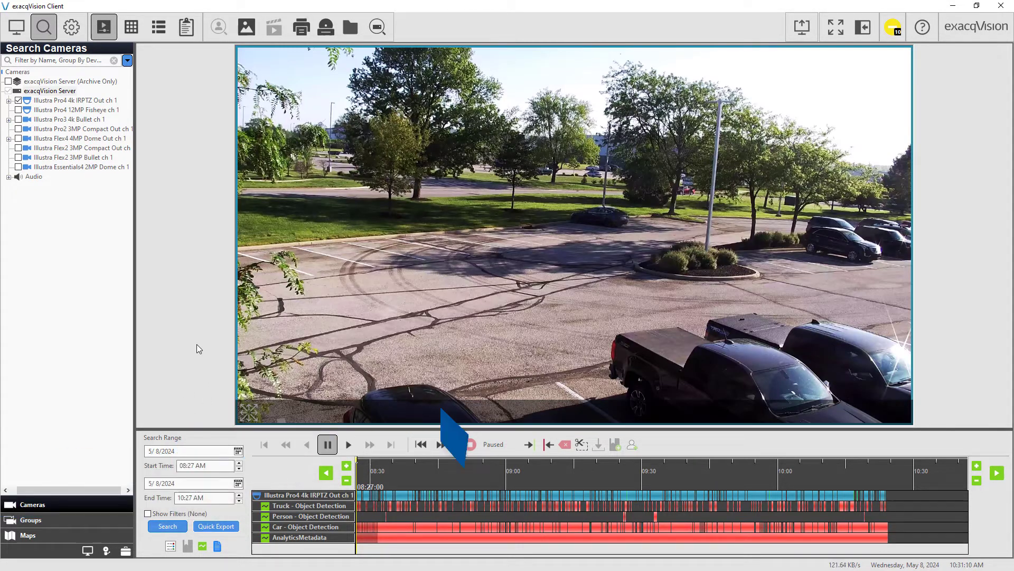
click(139, 25)
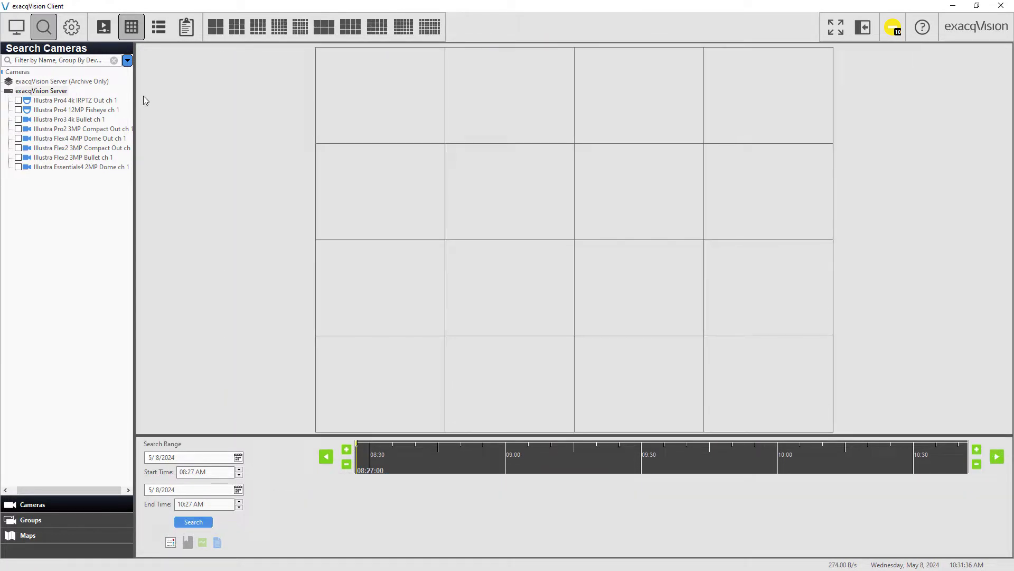
Search the Illustra Pro4 4k IRPTZ camera from 8:27 to 10:27 AM and list all 185 results.
click(18, 101)
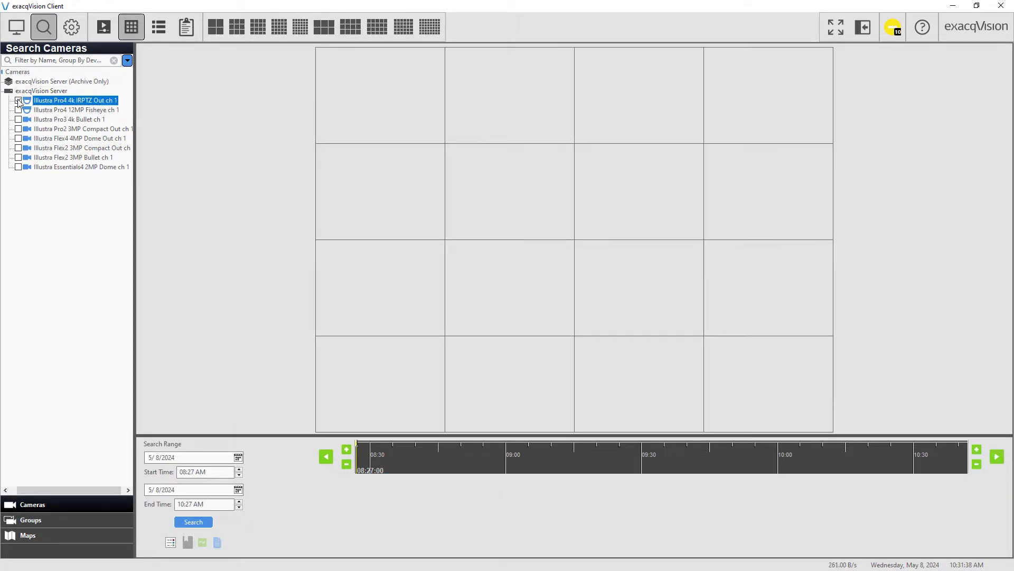
click(194, 523)
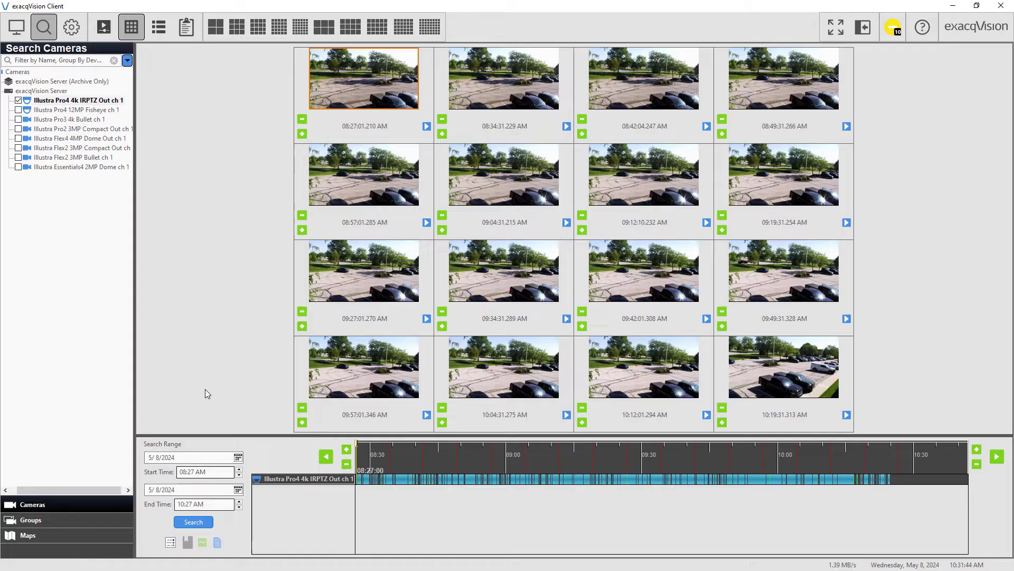
click(160, 31)
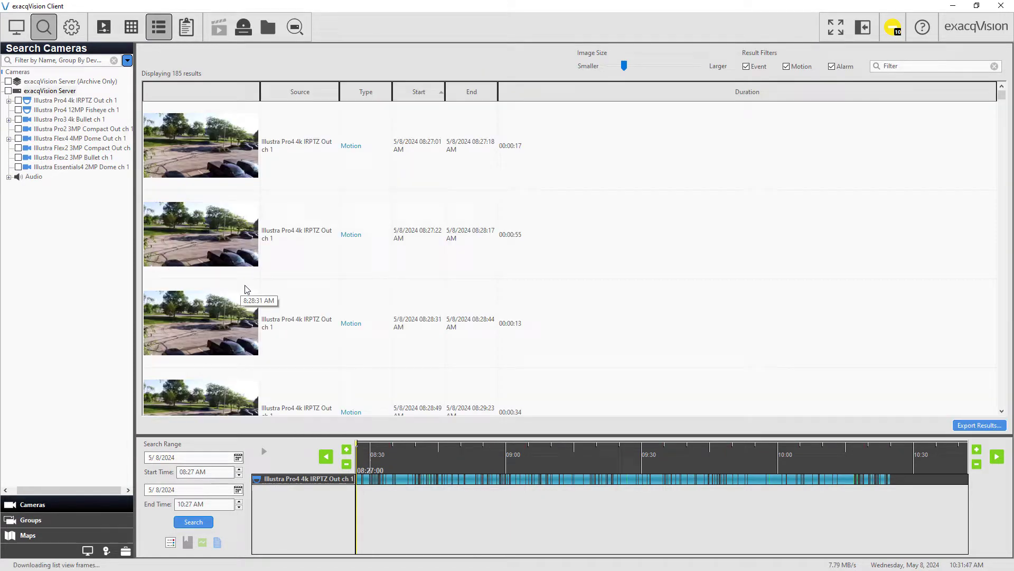
scroll(246, 289, down, 2)
scroll(246, 290, down, 2)
scroll(246, 289, down, 2)
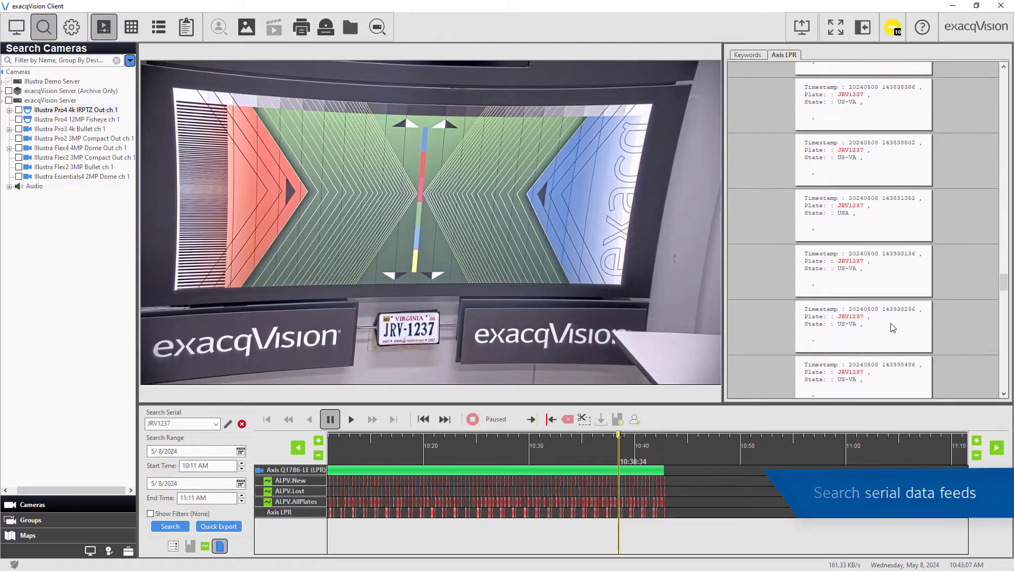
Jump to a licence plate read, then search with Vehicle Type Car and Color Red filters.
click(892, 328)
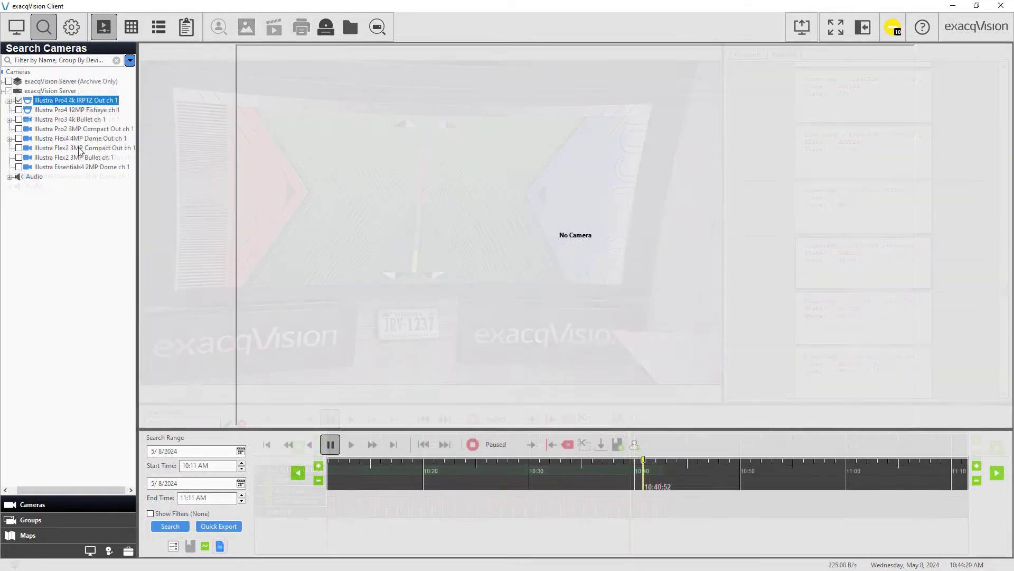
click(178, 515)
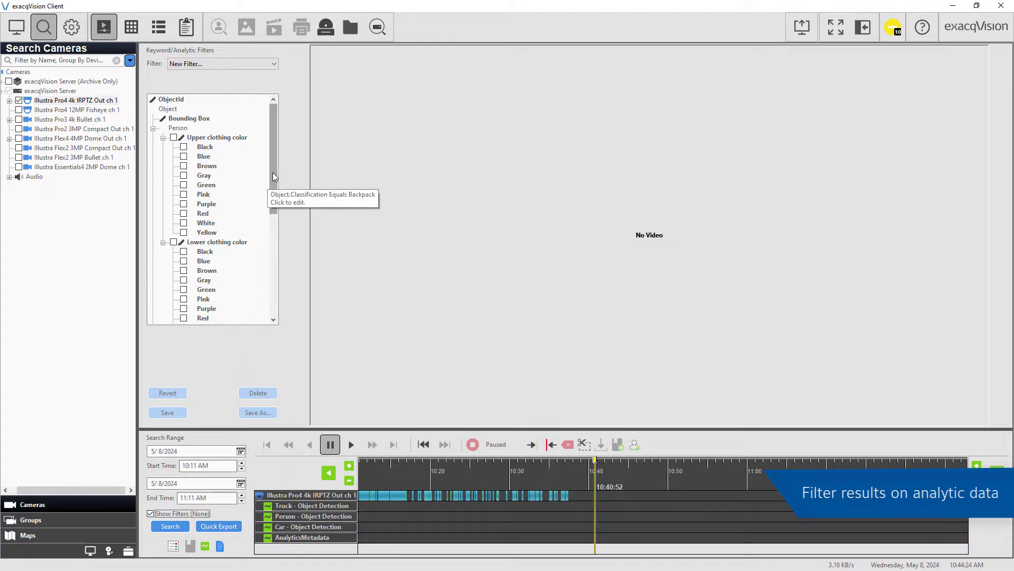
drag(273, 172, 274, 253)
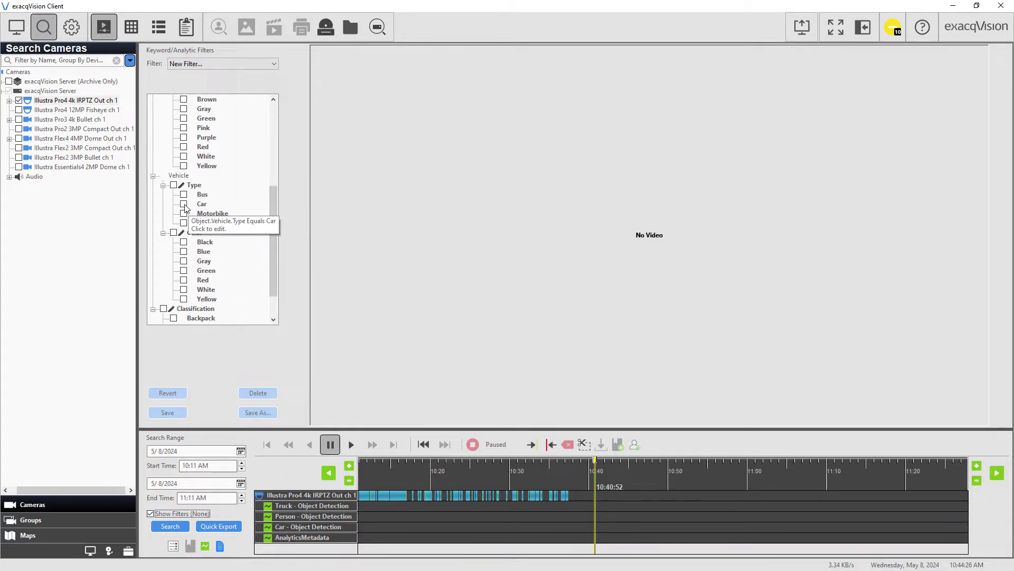
click(183, 204)
scroll(274, 240, down, 2)
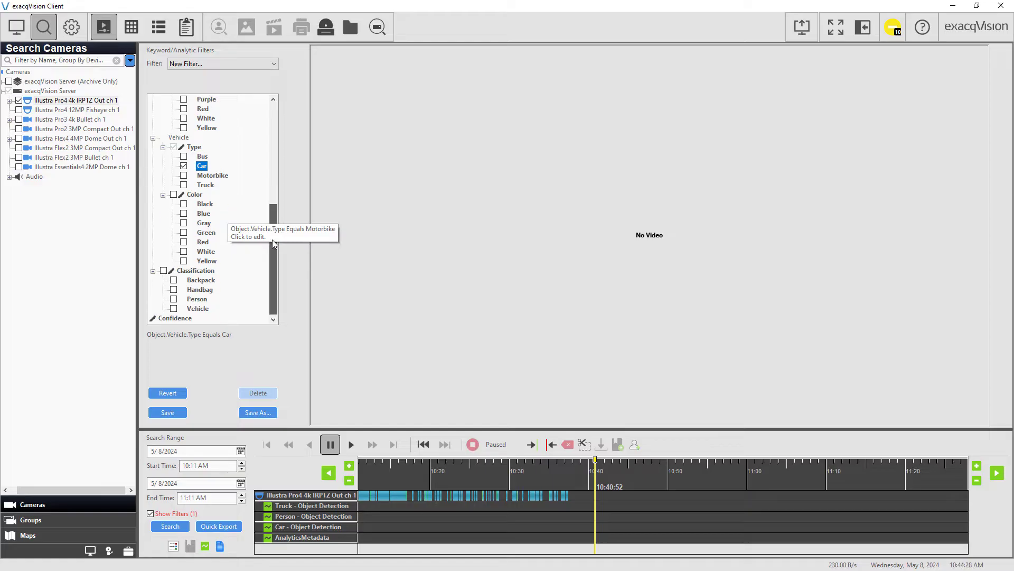
click(184, 242)
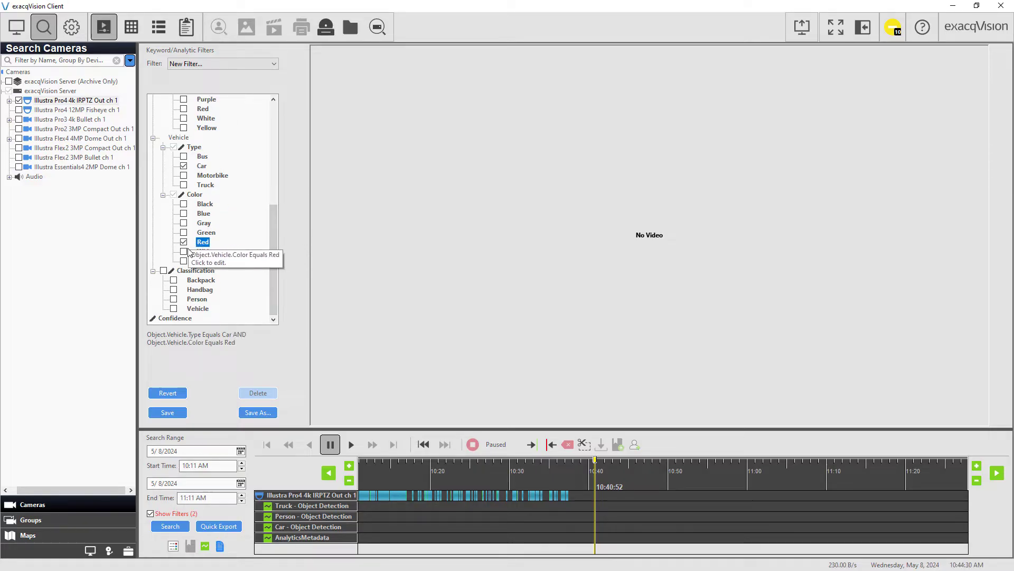
click(180, 526)
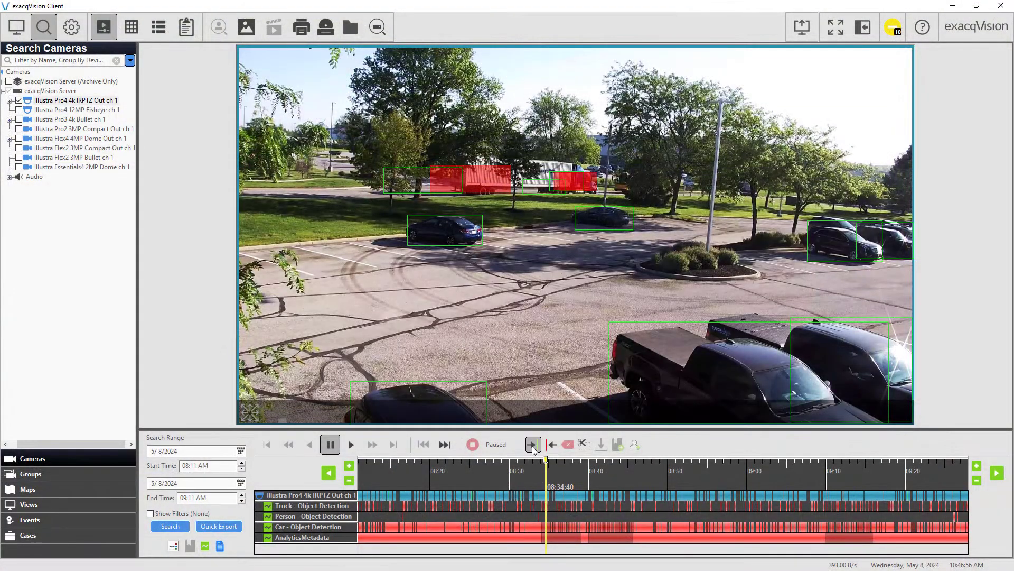
Mark the 08:34:40–08:43:04 clip, start a bookmark from Cases, then go to Configuration.
click(533, 445)
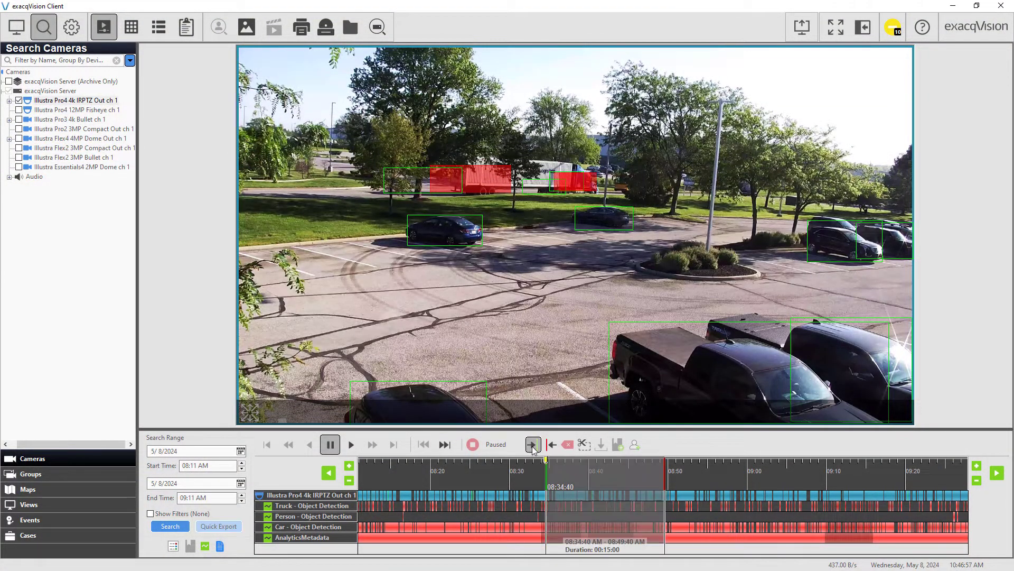
drag(664, 476, 612, 476)
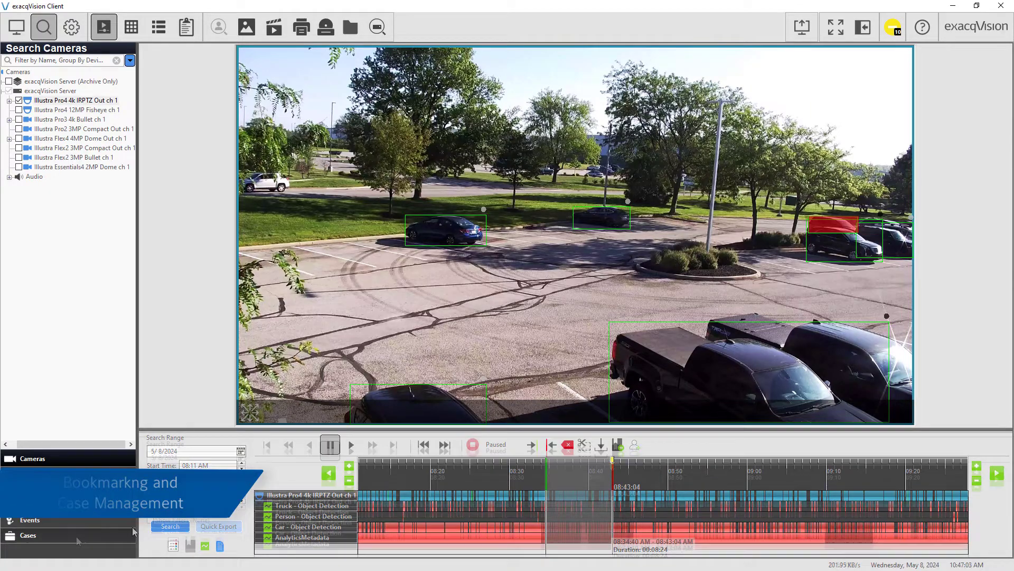
click(76, 537)
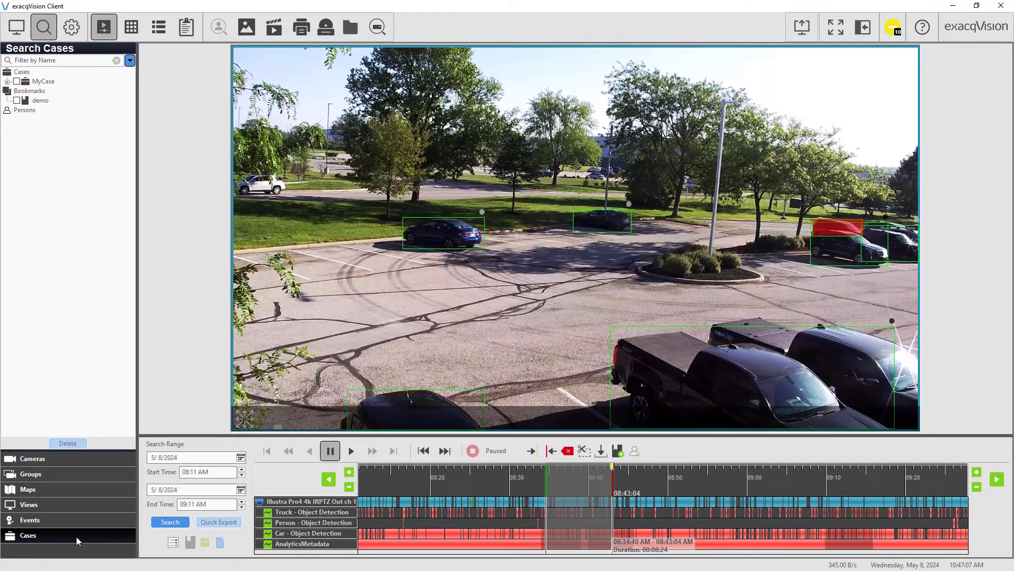
click(618, 450)
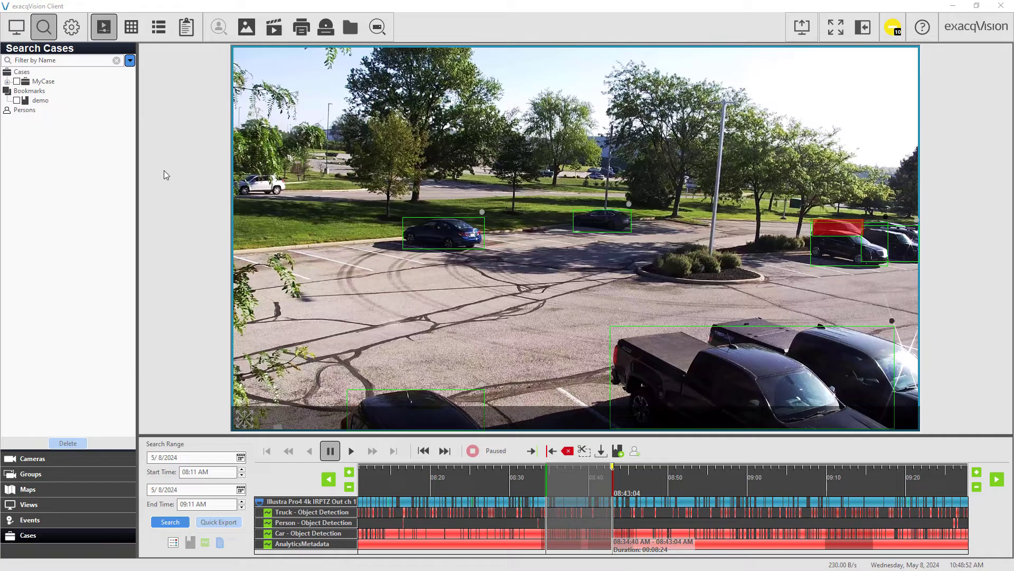
click(72, 28)
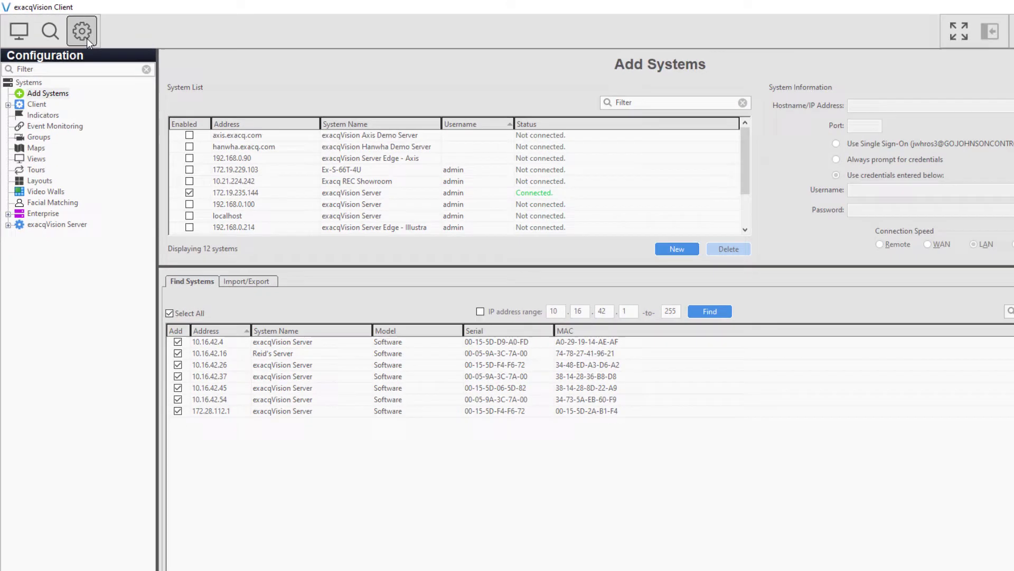
Visit Add Systems, Client, Event Monitoring, Groups, Maps, Views, Layouts and Video Walls, then expand Enterprise.
click(49, 84)
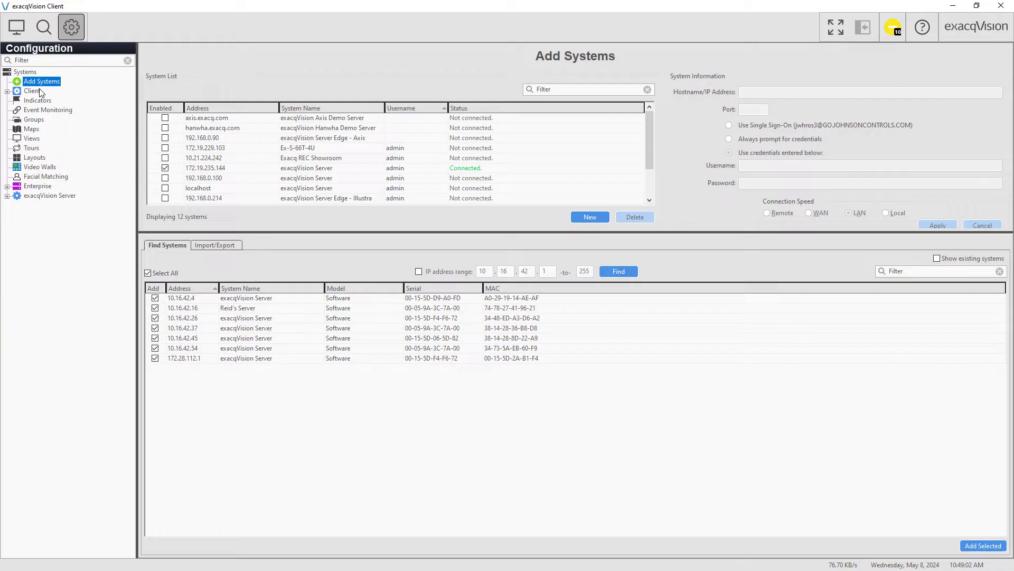
click(36, 91)
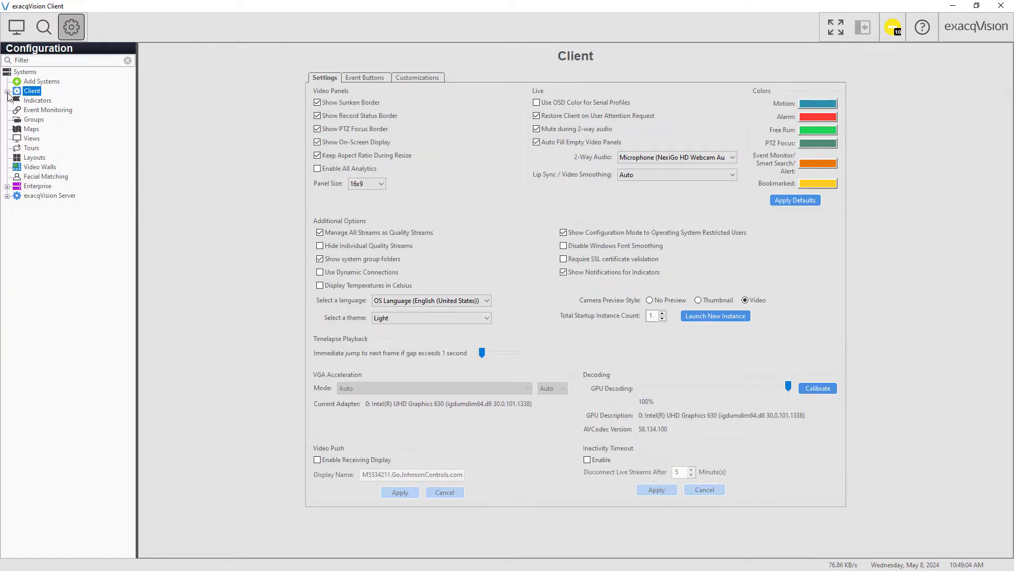
click(7, 92)
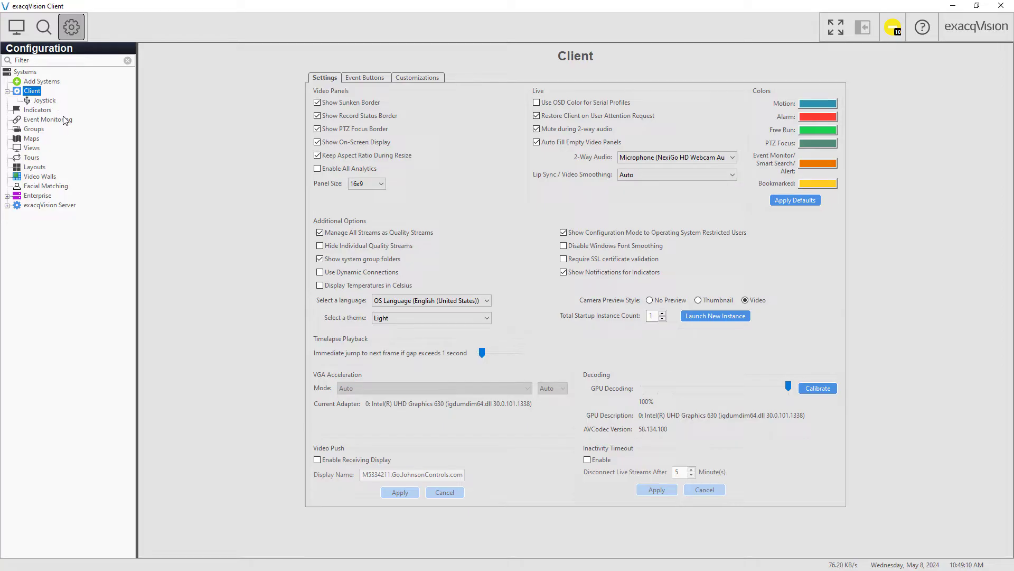
click(53, 119)
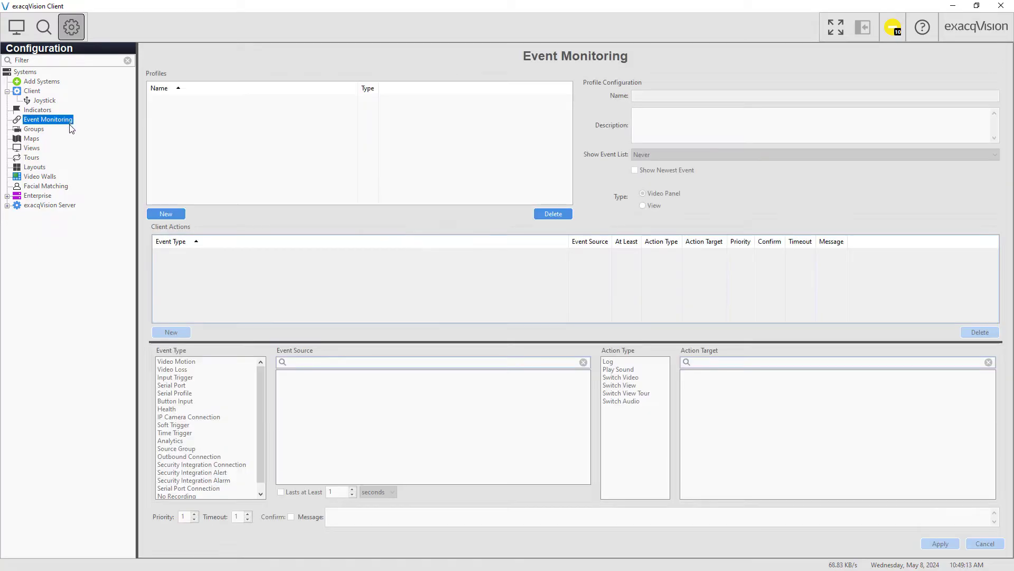
click(40, 131)
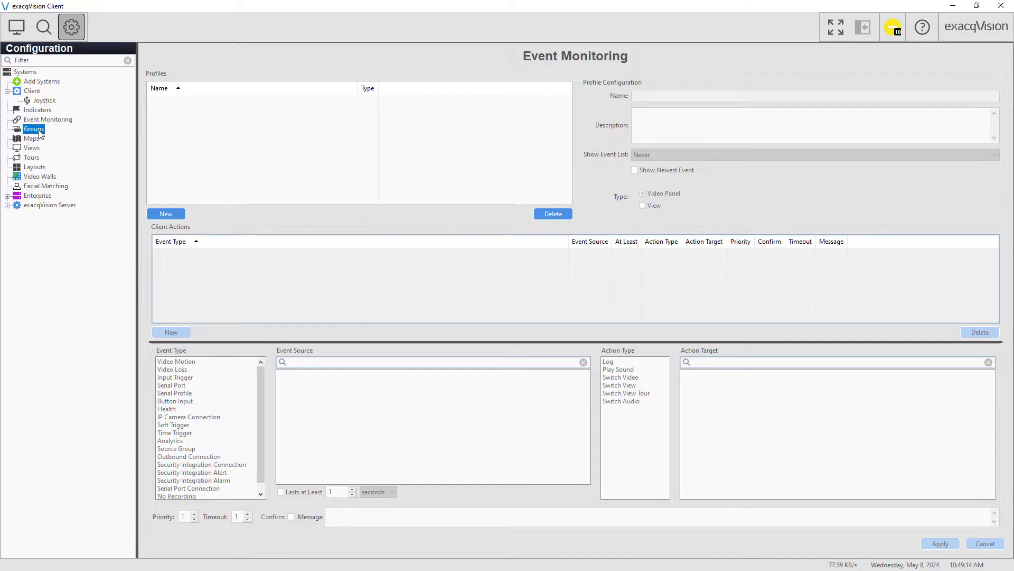
click(33, 139)
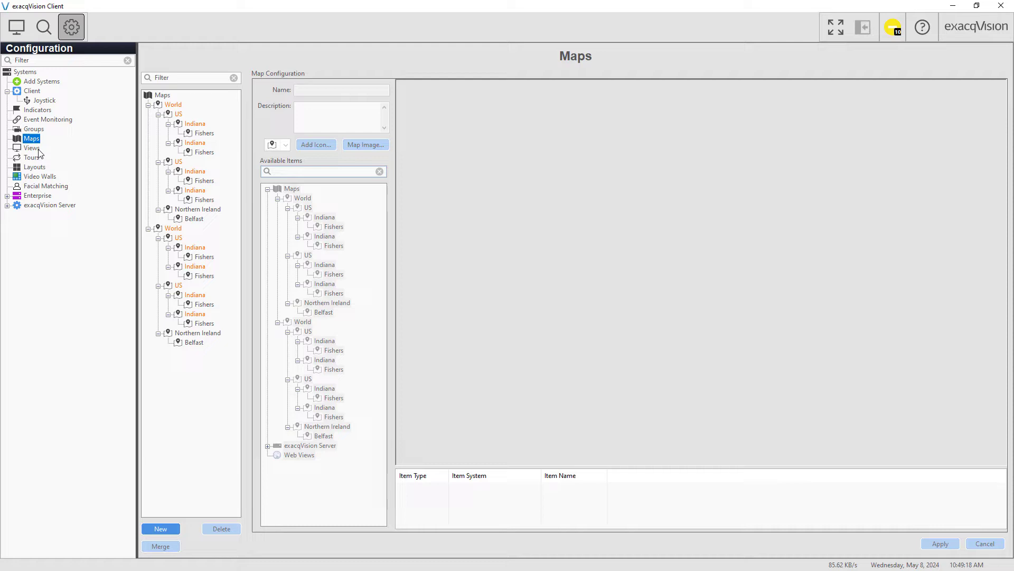
click(37, 149)
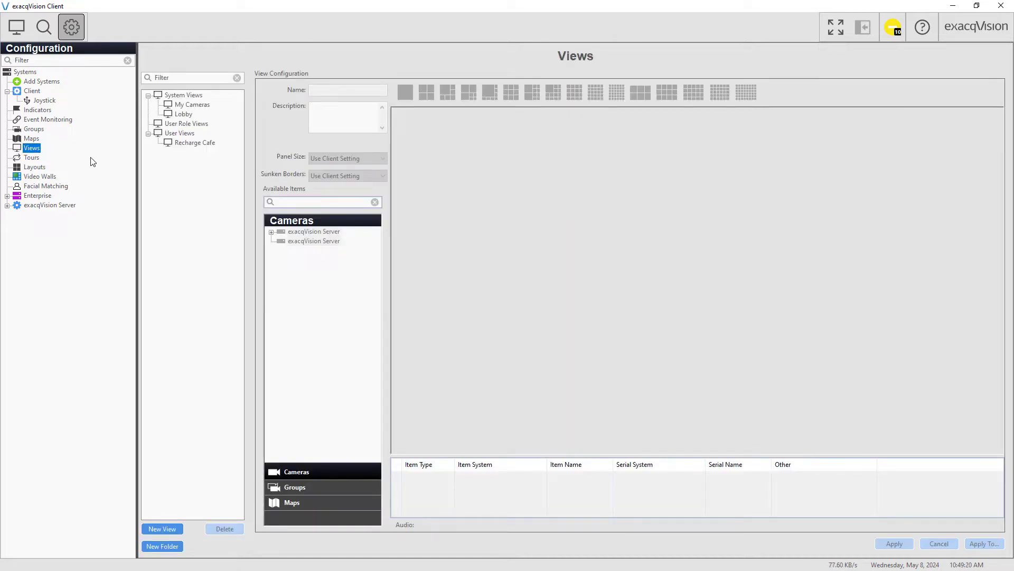
click(35, 167)
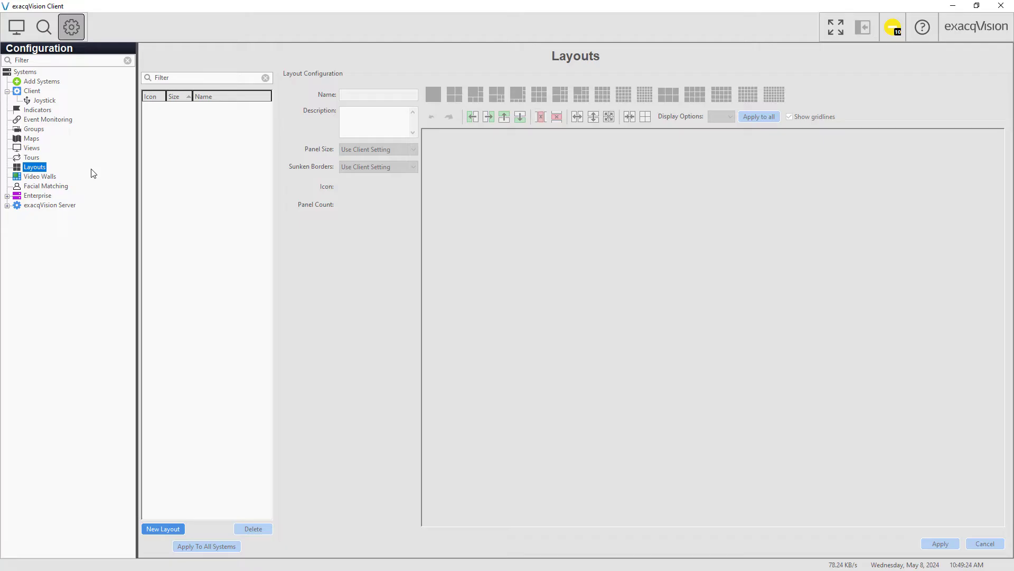
click(40, 176)
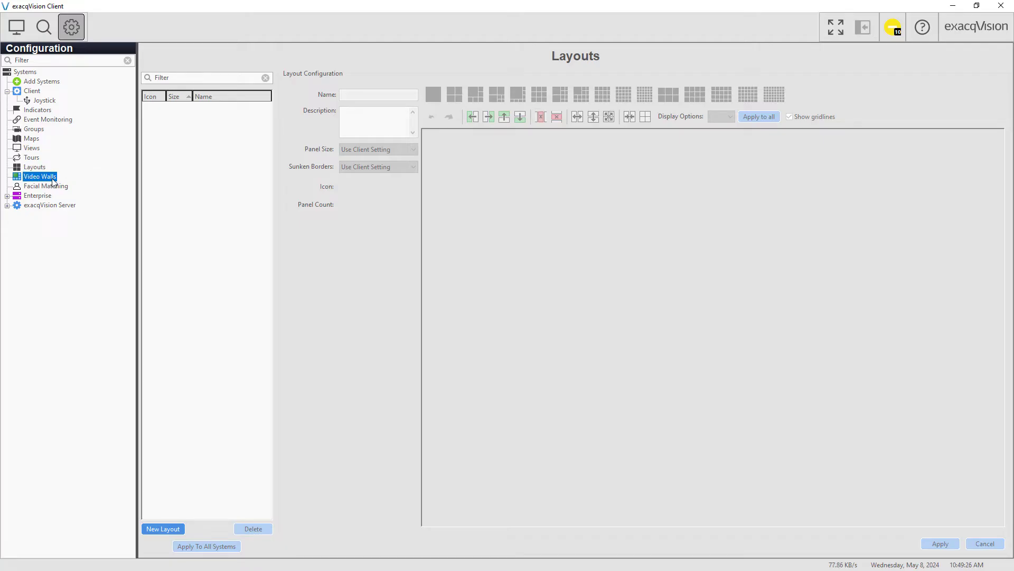
click(7, 196)
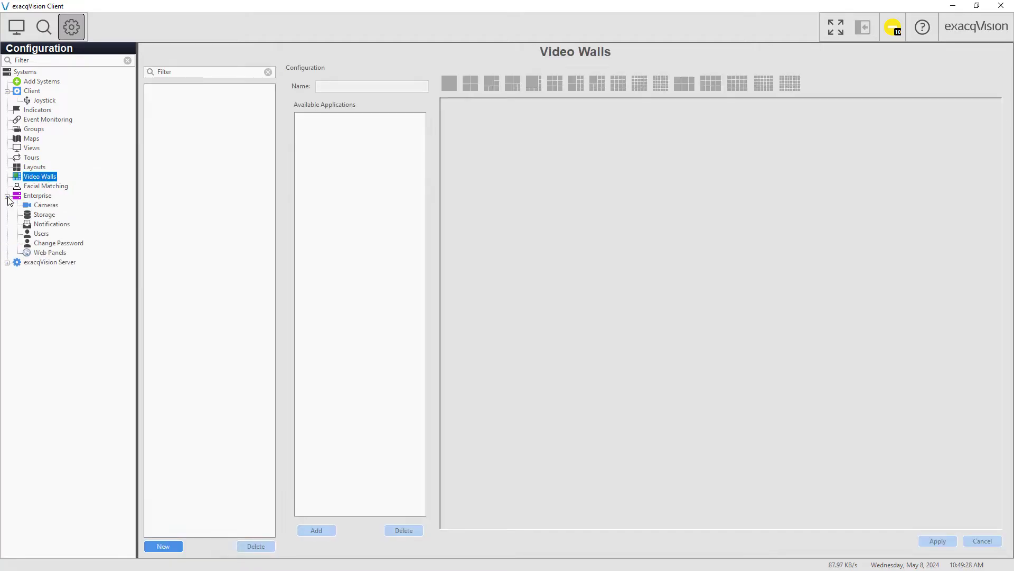
Open Enterprise System, then expand exacqVision Server, Configure System, Add IP Cameras and Camera Recording.
click(45, 196)
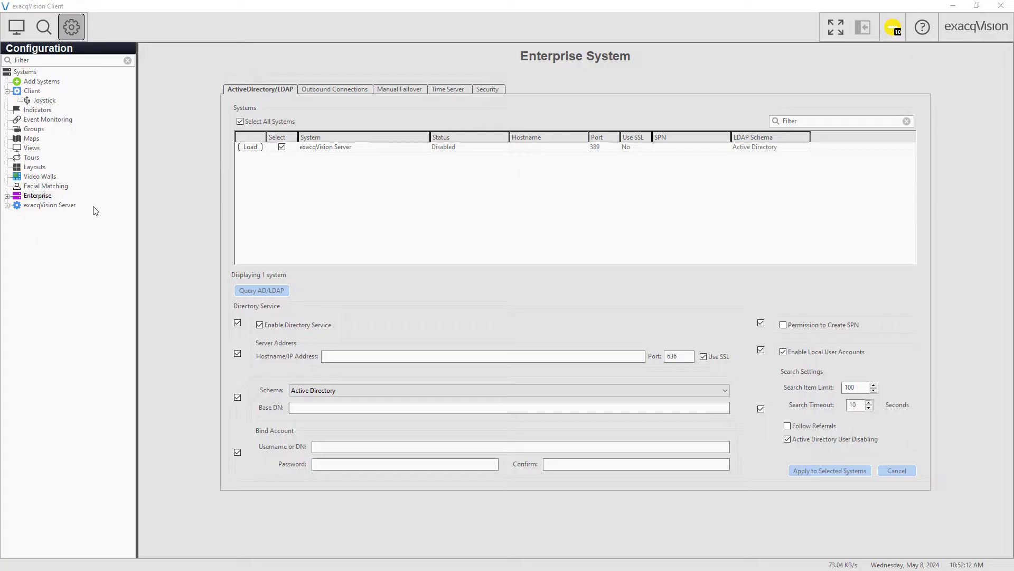
click(6, 206)
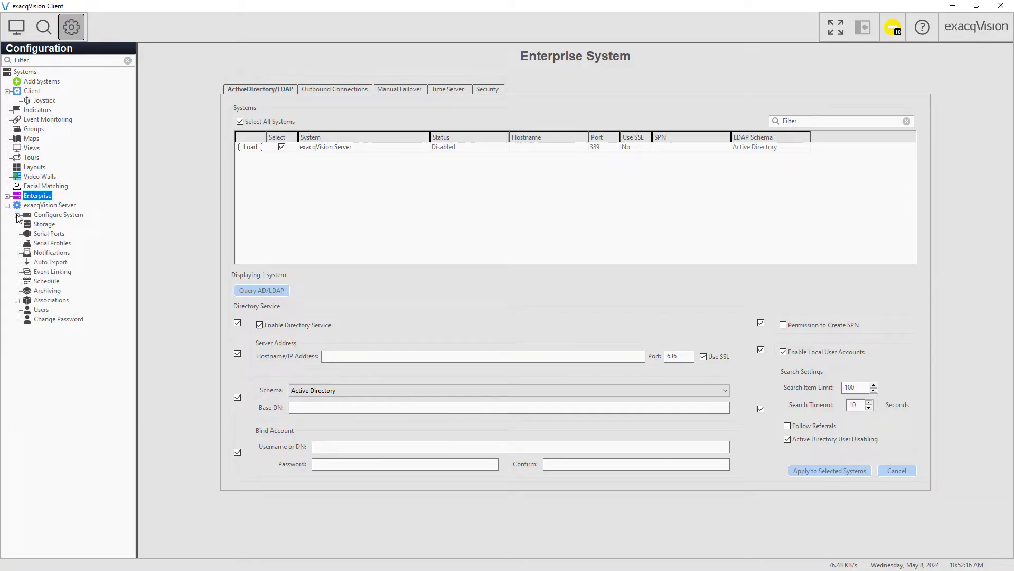
click(17, 215)
click(27, 224)
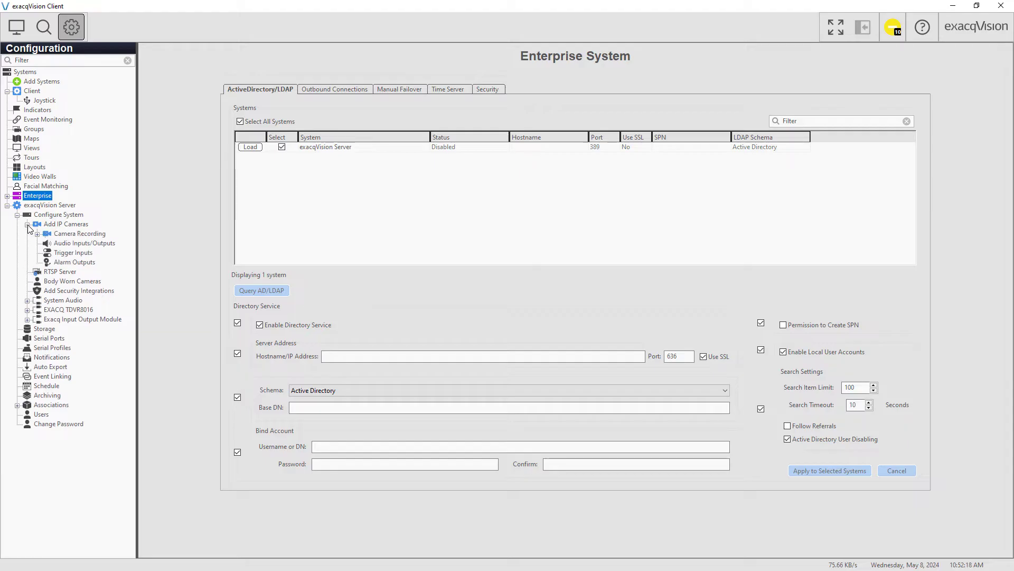
click(37, 233)
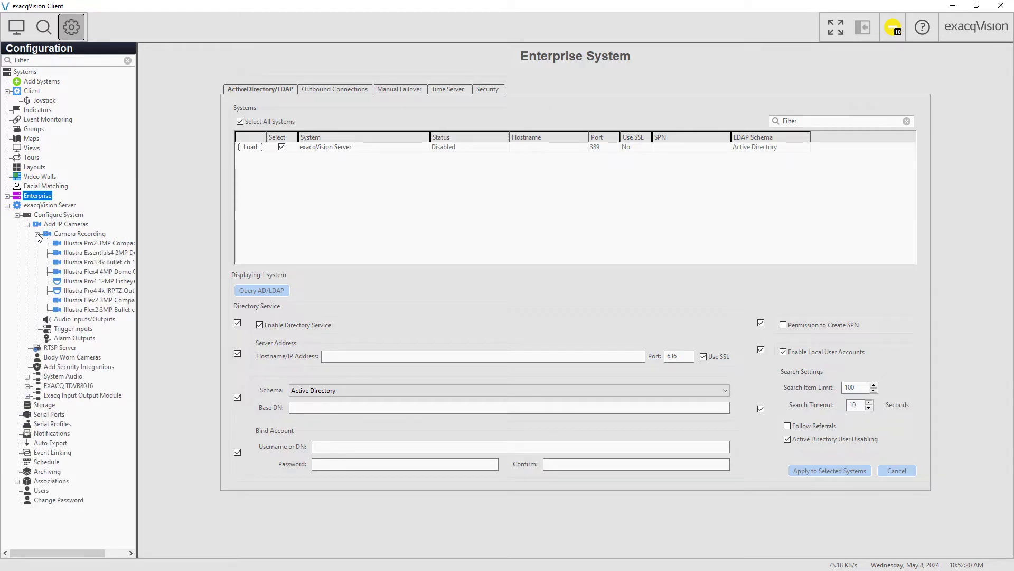
Browse the Add IP Cameras, Camera Recording, Audio Inputs/Outputs, Trigger Inputs and Alarm Outputs pages.
click(66, 224)
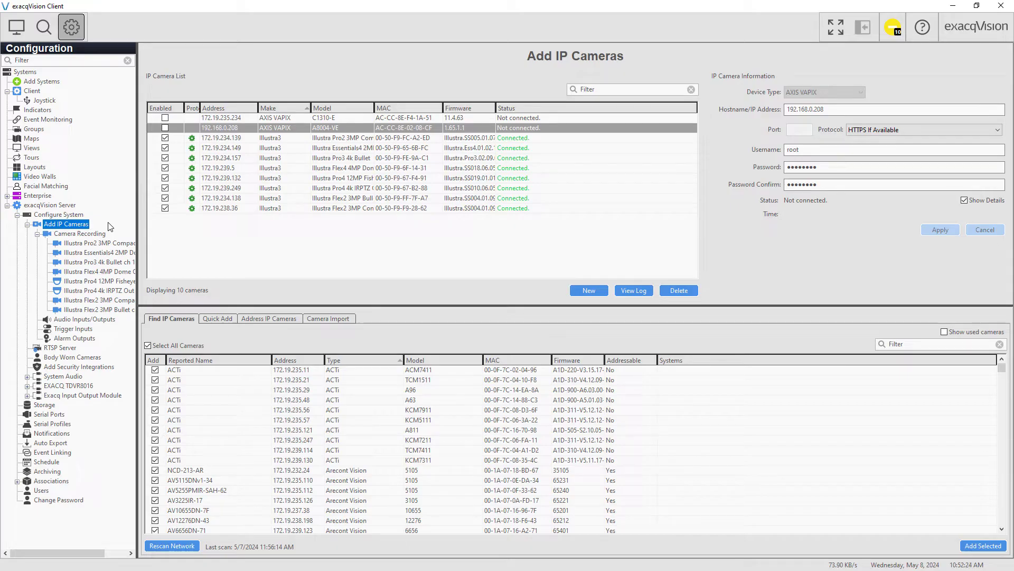
click(105, 233)
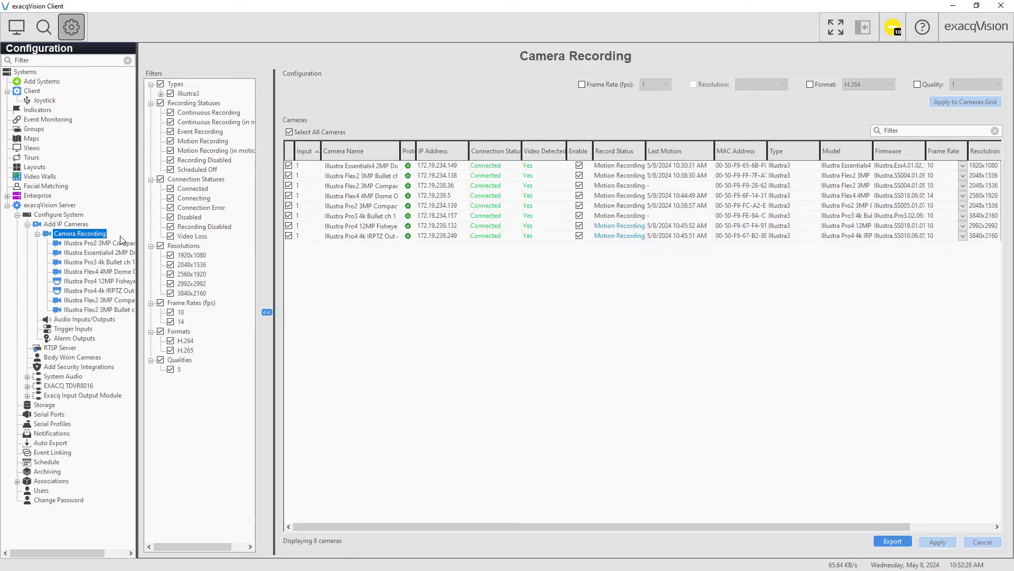
click(89, 320)
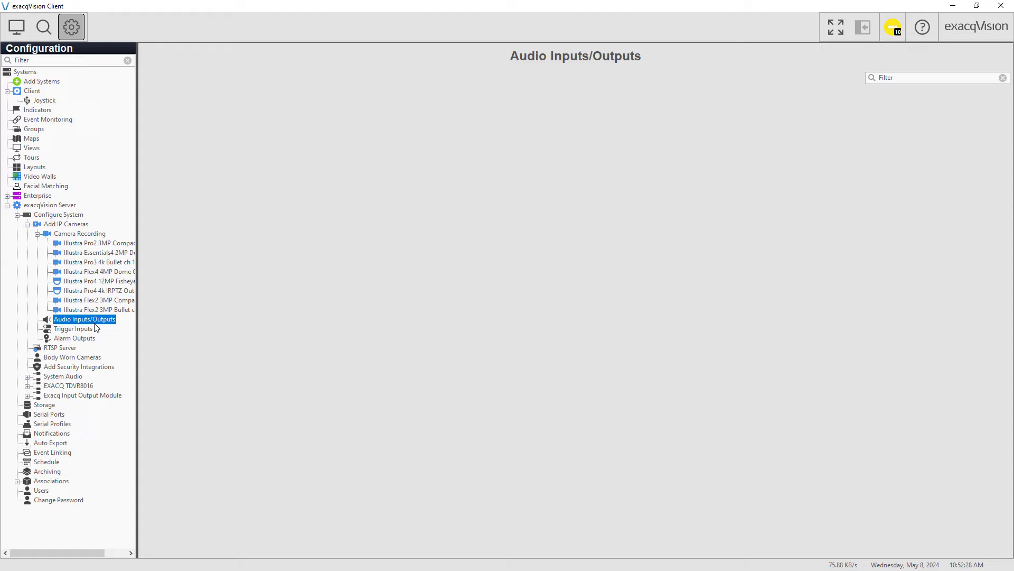
click(93, 330)
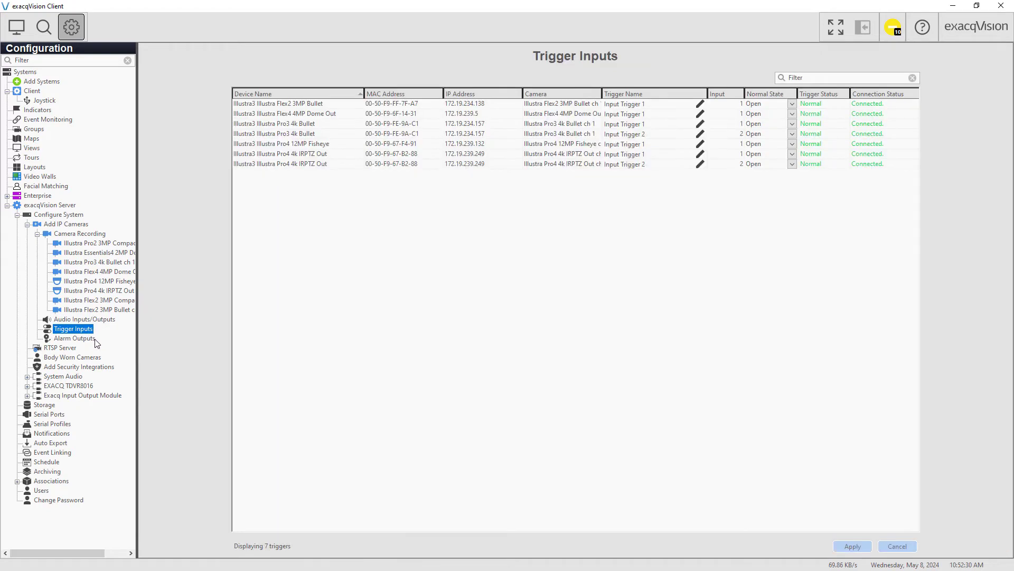
click(96, 340)
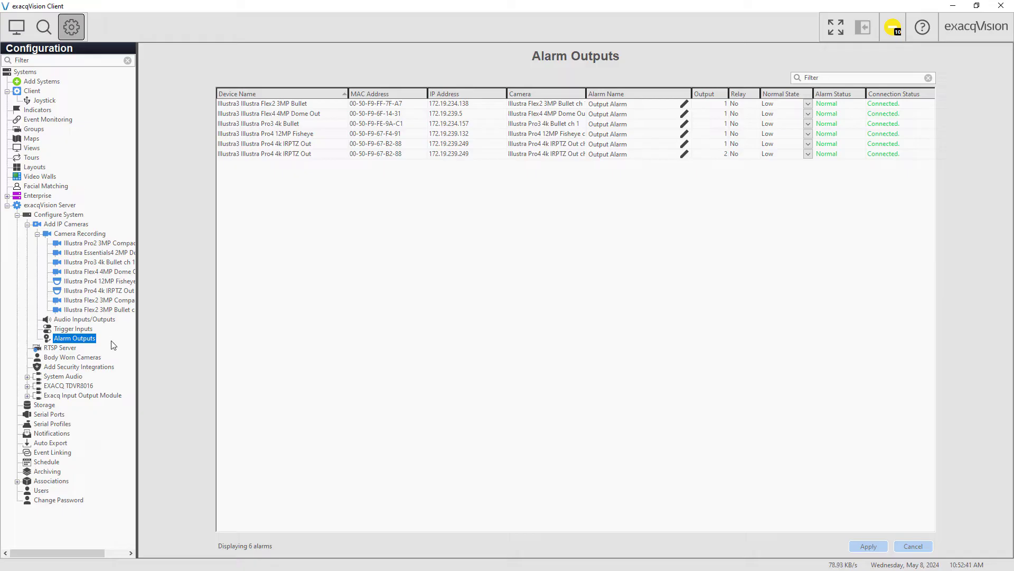
Step through the Storage, Serial Ports, Serial Profiles, Notifications and Auto Export pages.
click(53, 408)
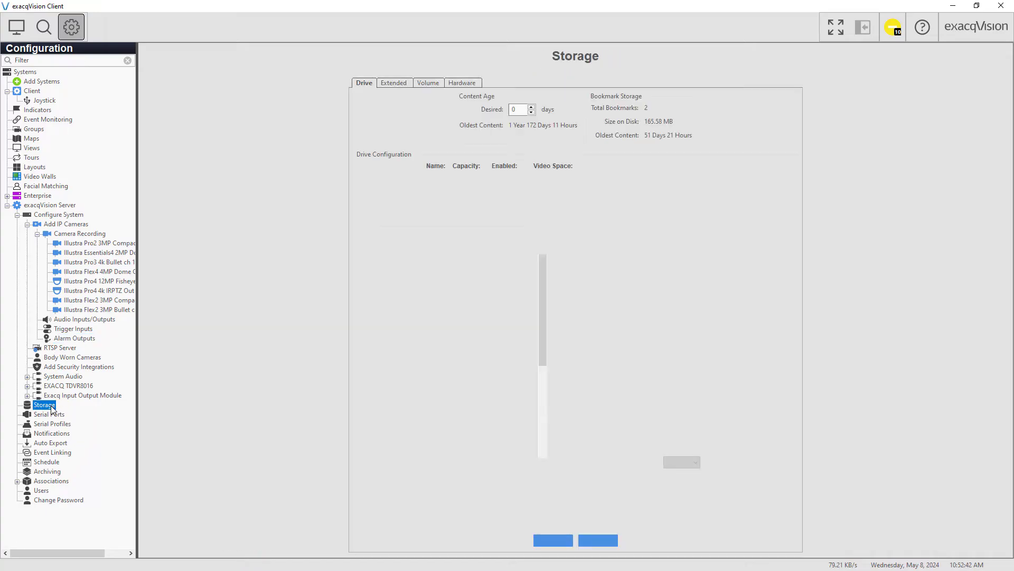
click(61, 416)
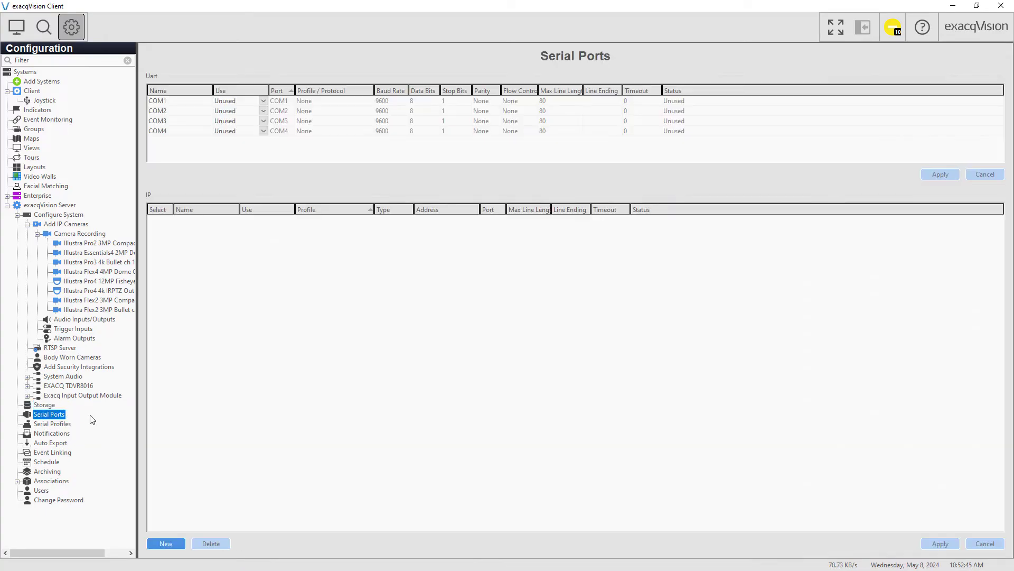
click(67, 425)
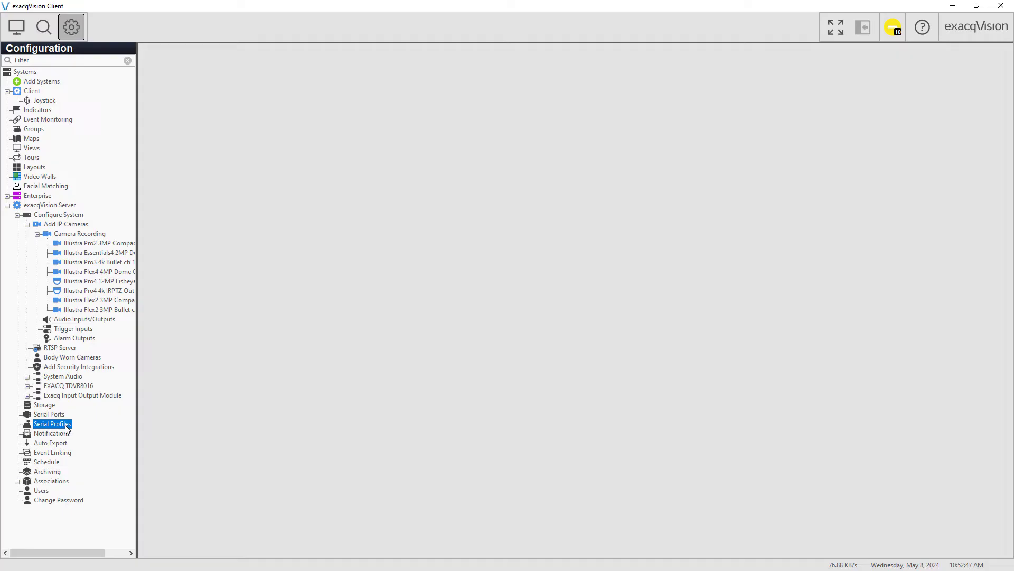
click(68, 434)
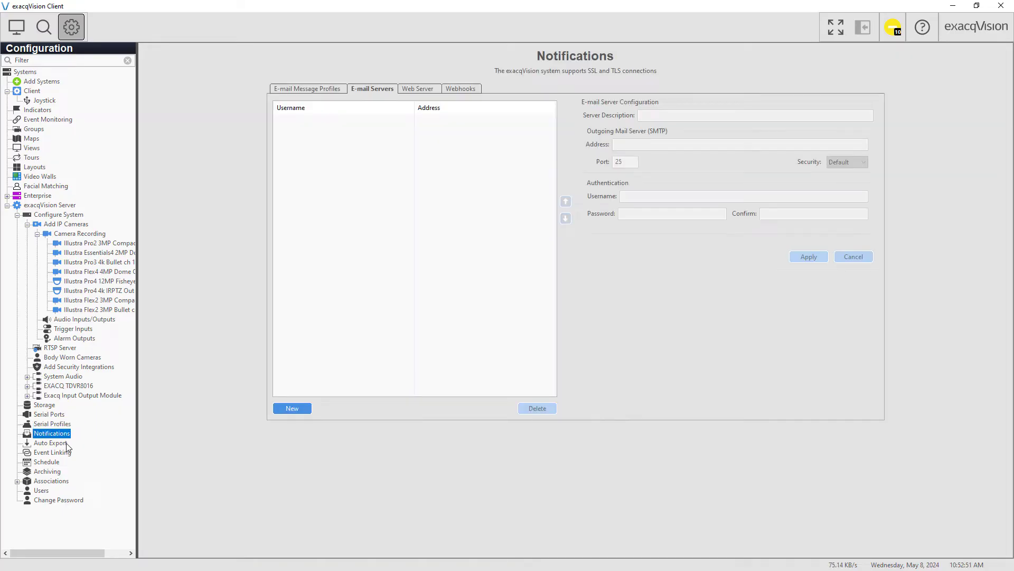
click(65, 443)
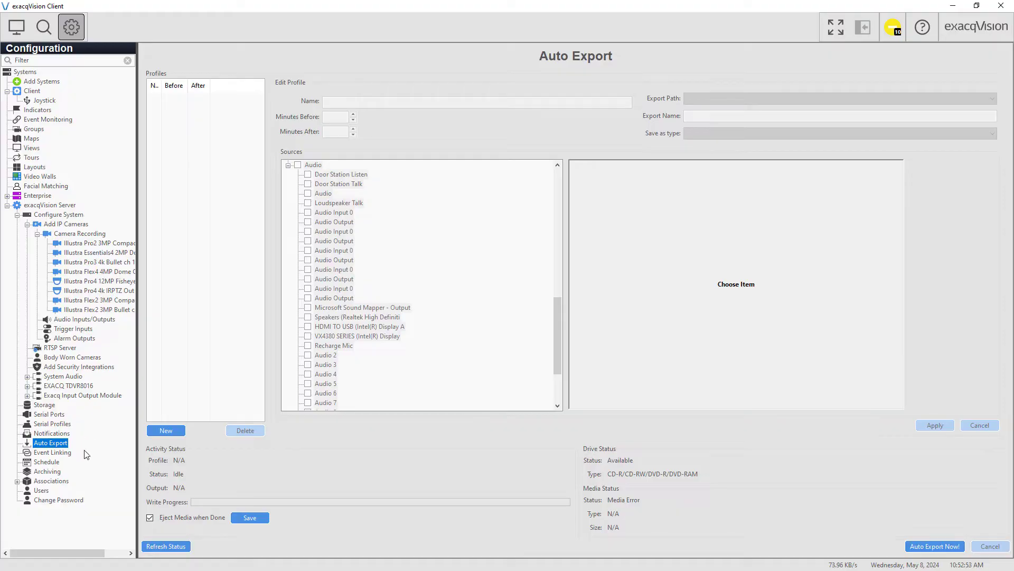
View the Event Linking, Schedule, Archiving and Associations pages, ending on Users.
click(67, 453)
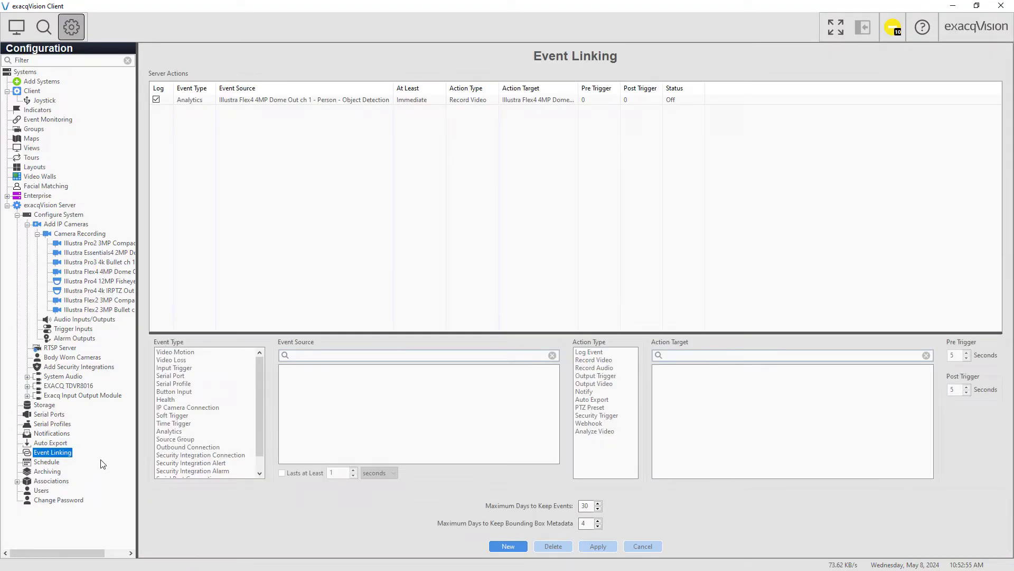
click(57, 463)
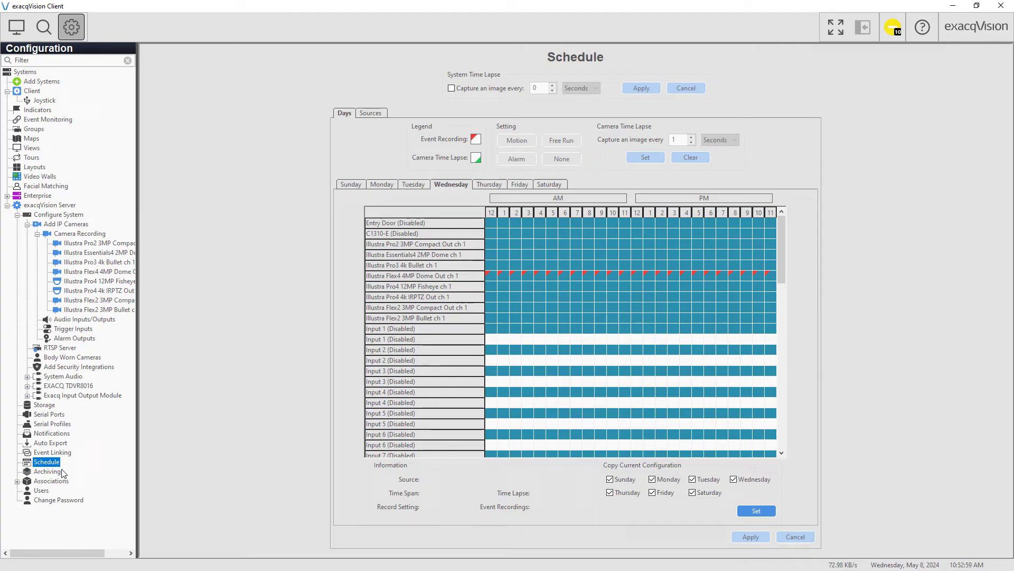
click(58, 472)
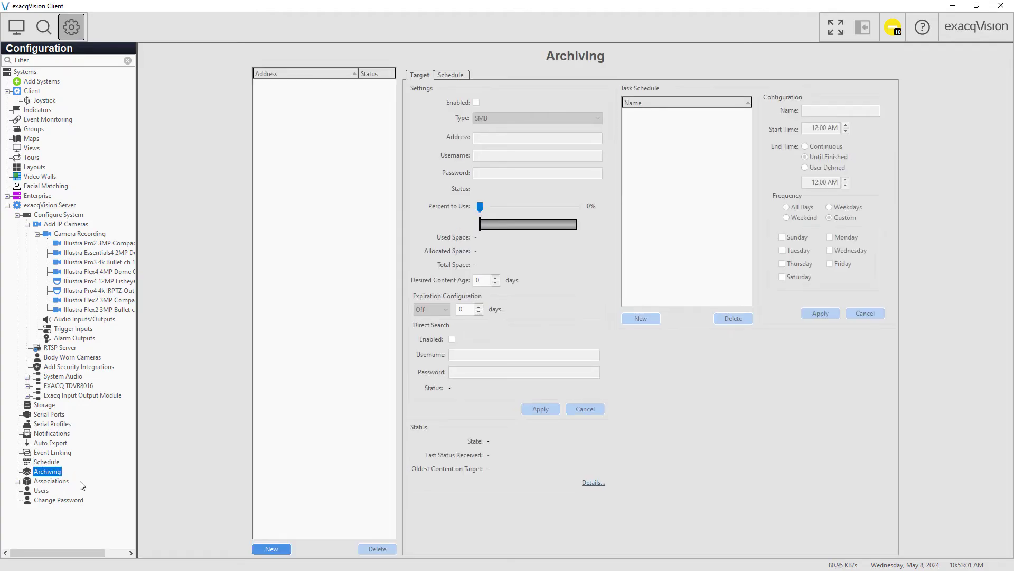
click(64, 481)
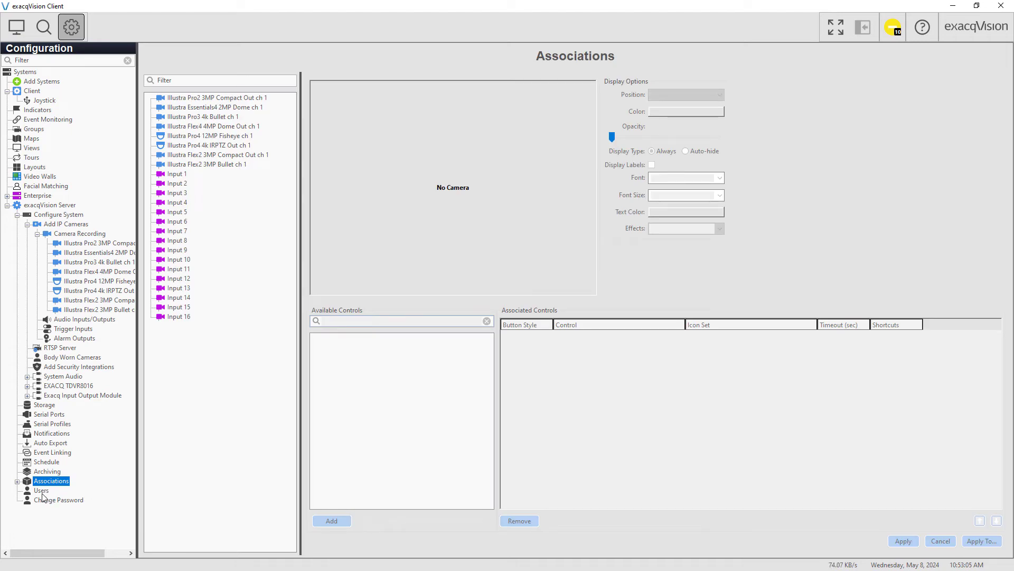
click(42, 492)
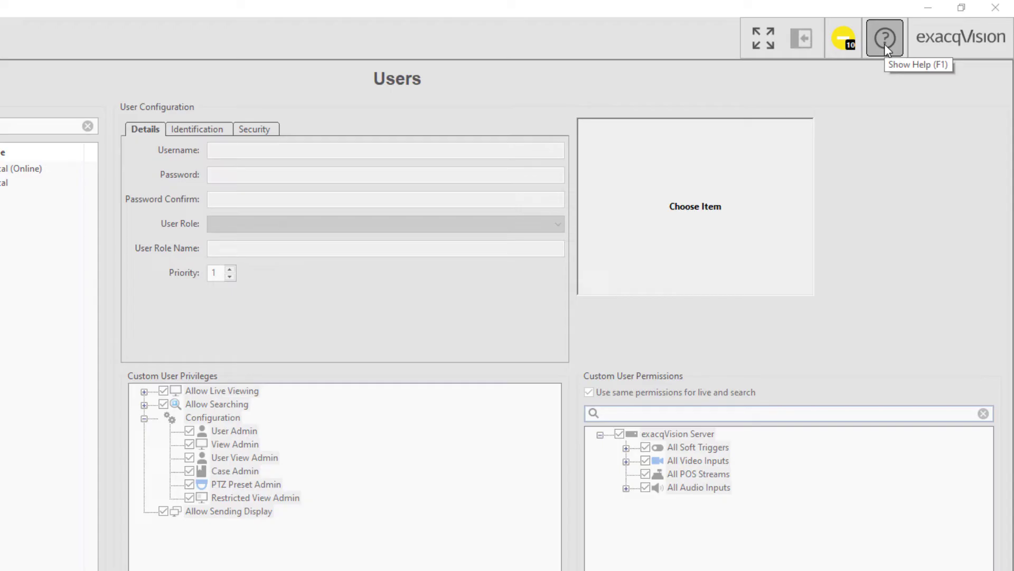
Open the context-sensitive Help manual for the Users window from the ? menu.
click(886, 46)
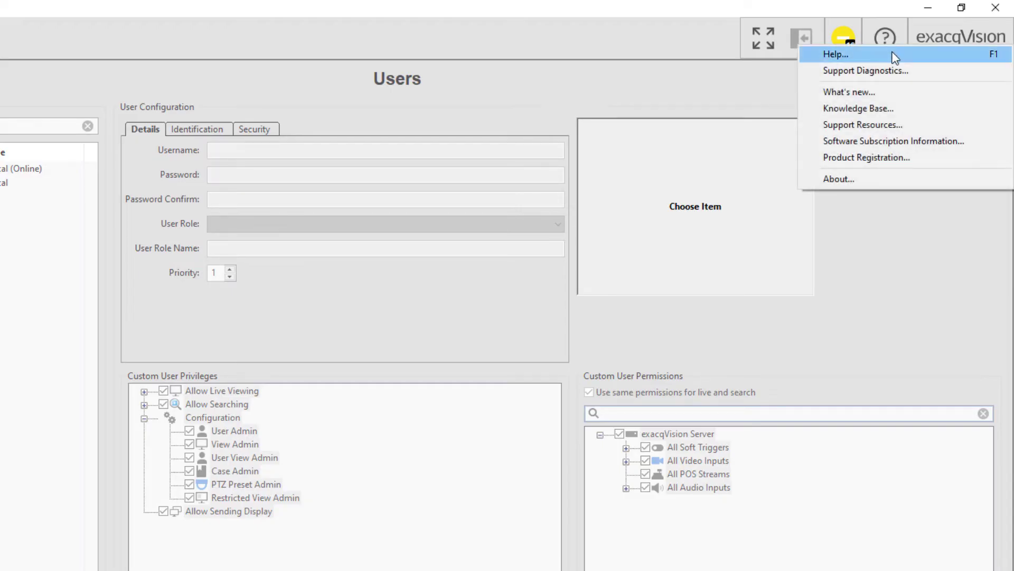
click(893, 55)
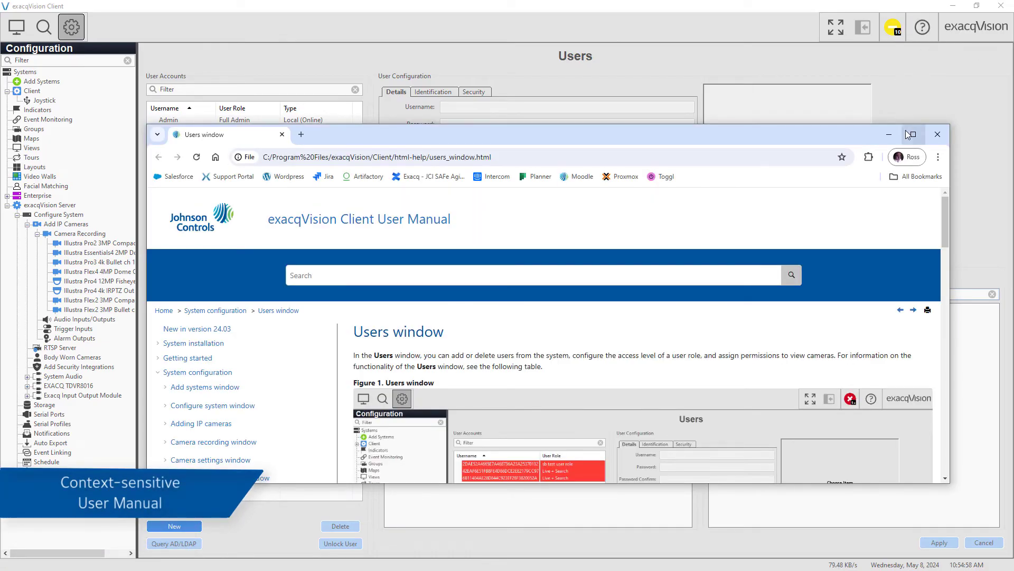
Maximize the Users window manual page and scroll through its tables and back up.
click(910, 135)
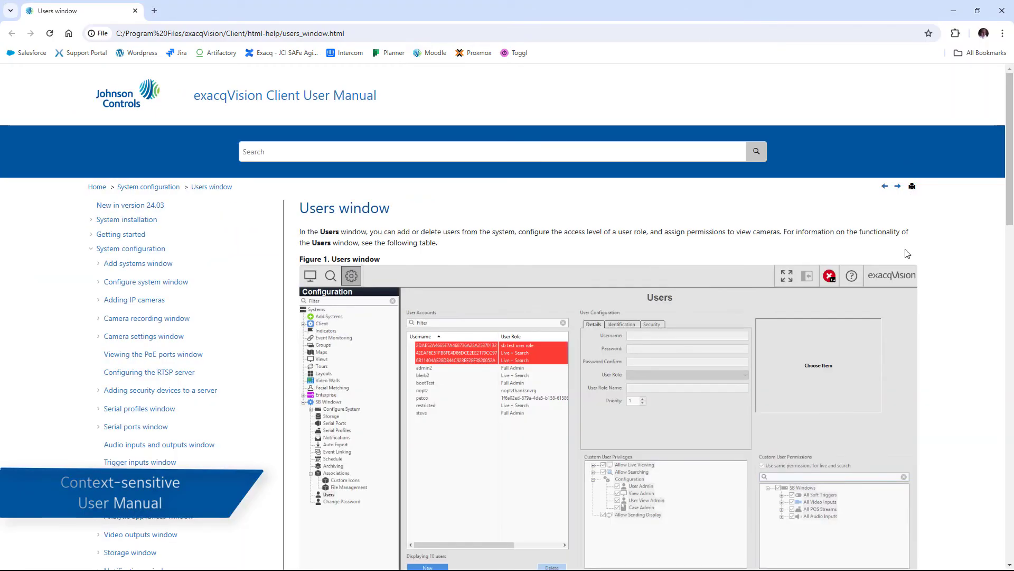
scroll(938, 278, down, 5)
scroll(937, 278, down, 4)
scroll(938, 278, down, 5)
scroll(937, 278, down, 3)
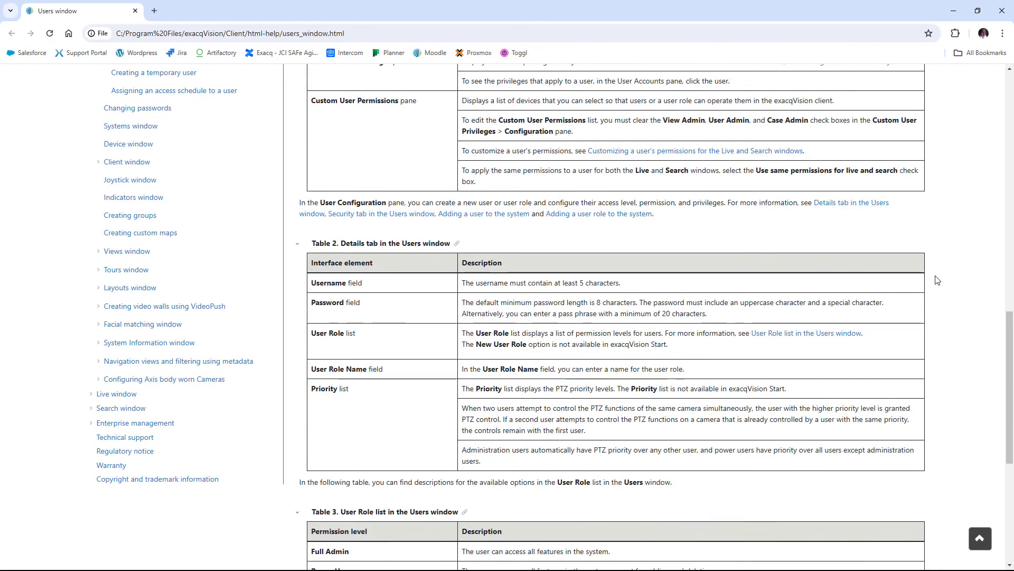
scroll(936, 281, down, 1)
scroll(936, 281, up, 5)
scroll(938, 280, up, 6)
scroll(939, 281, up, 7)
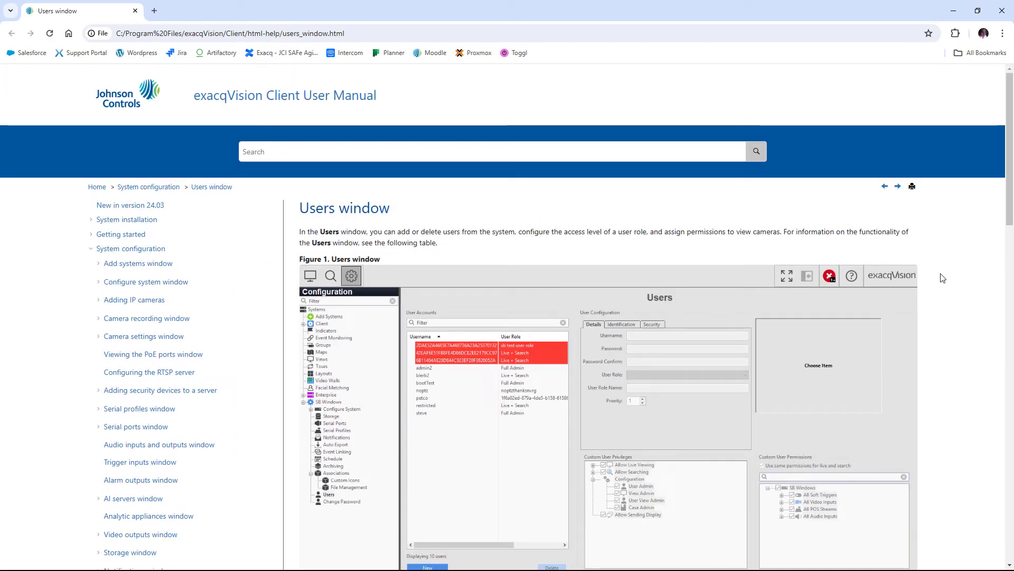
Close the manual and open Support Diagnostics with Show Advanced Options ticked.
click(1002, 11)
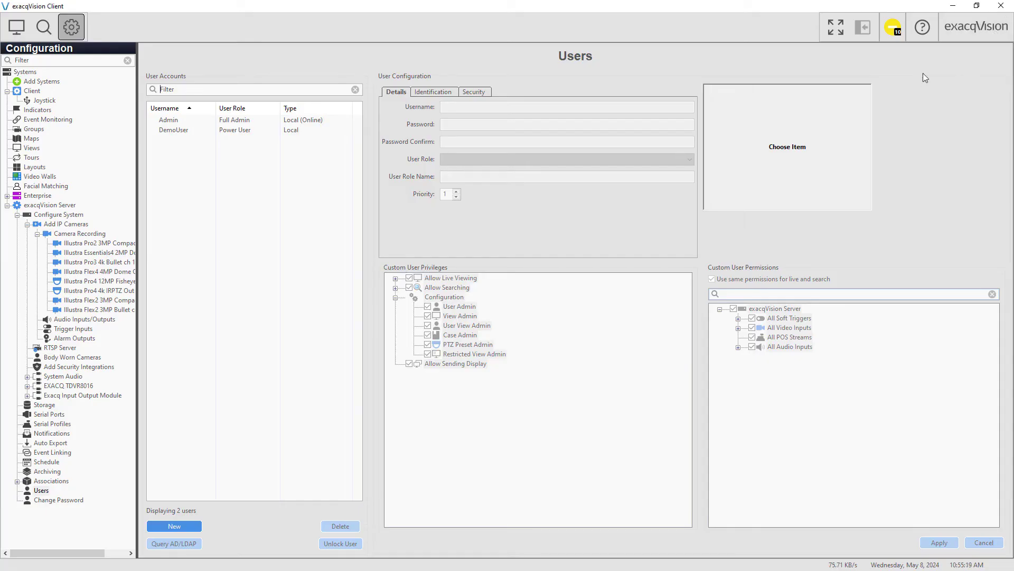
click(923, 32)
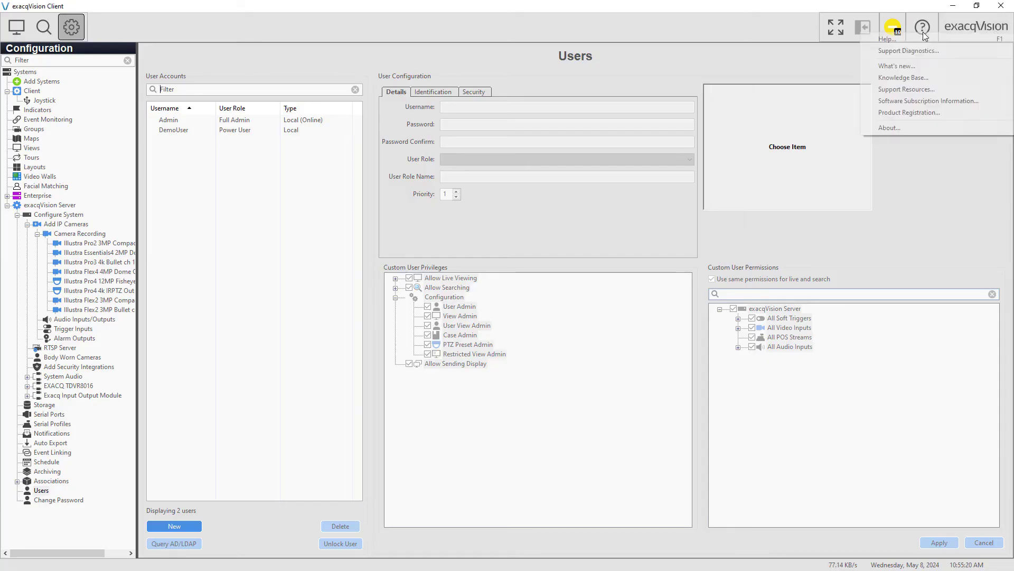
click(946, 51)
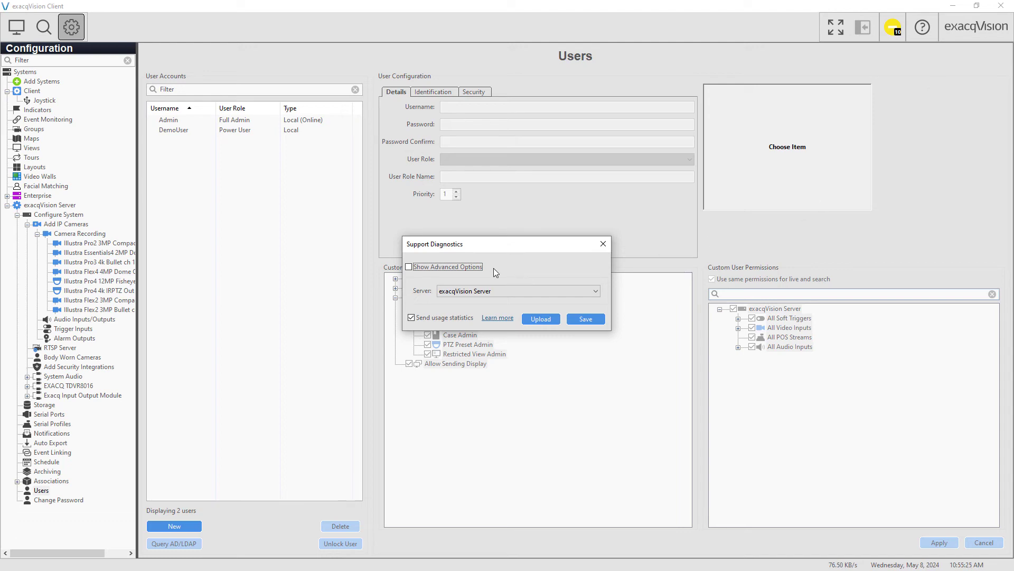
click(477, 266)
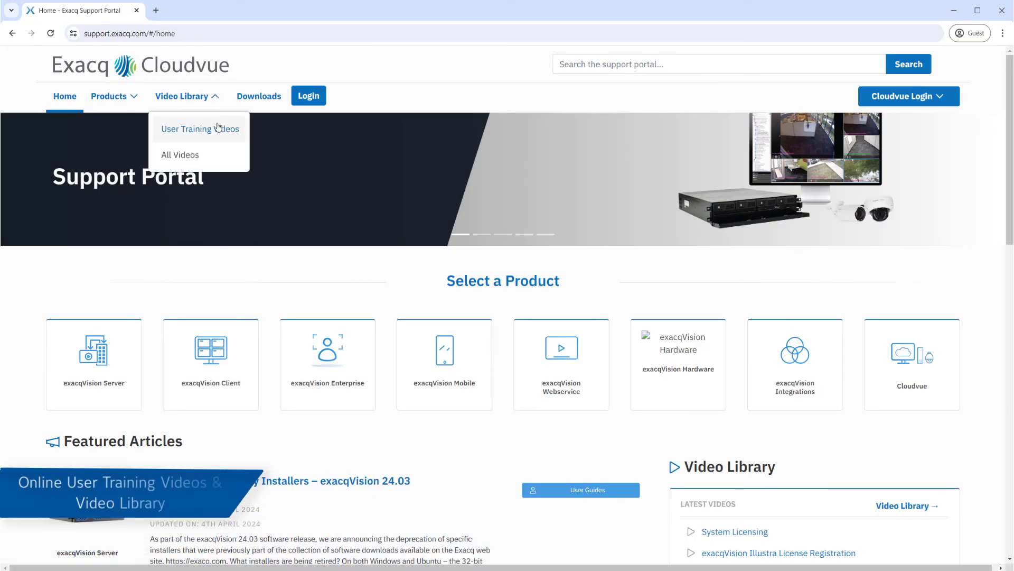
Go to User Training Videos and bring up the ExacqVision Layouts video.
click(219, 129)
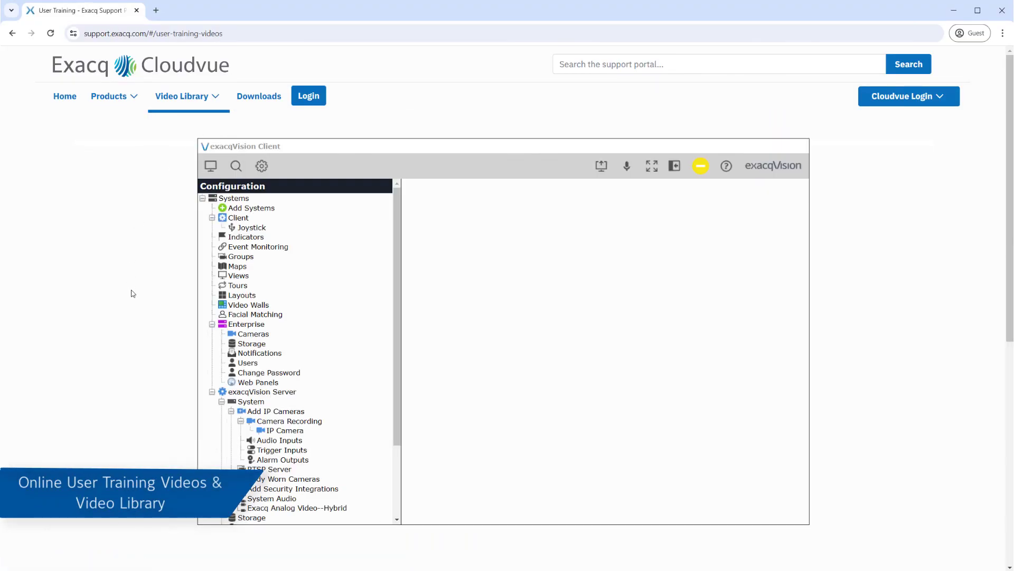
click(243, 299)
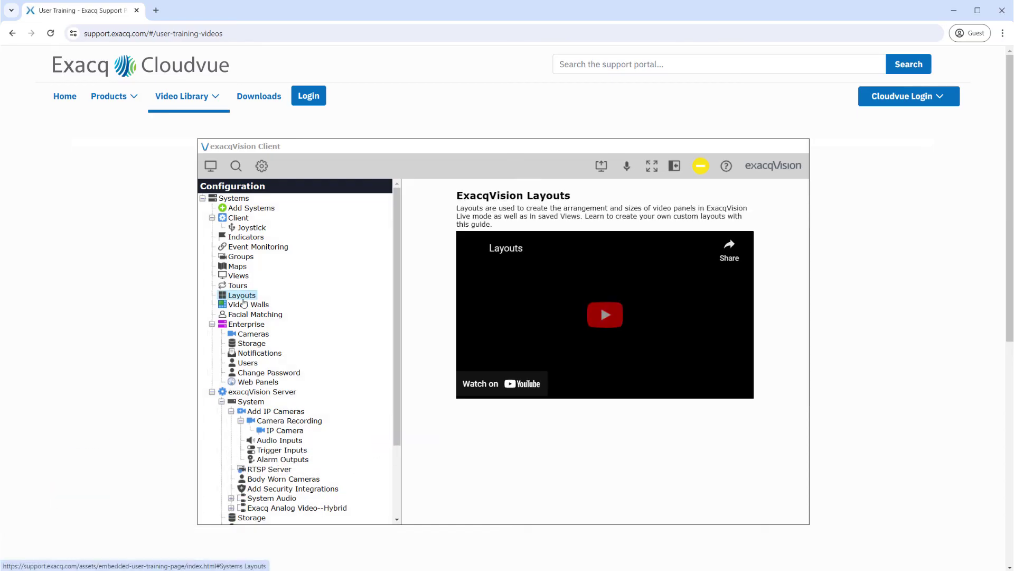